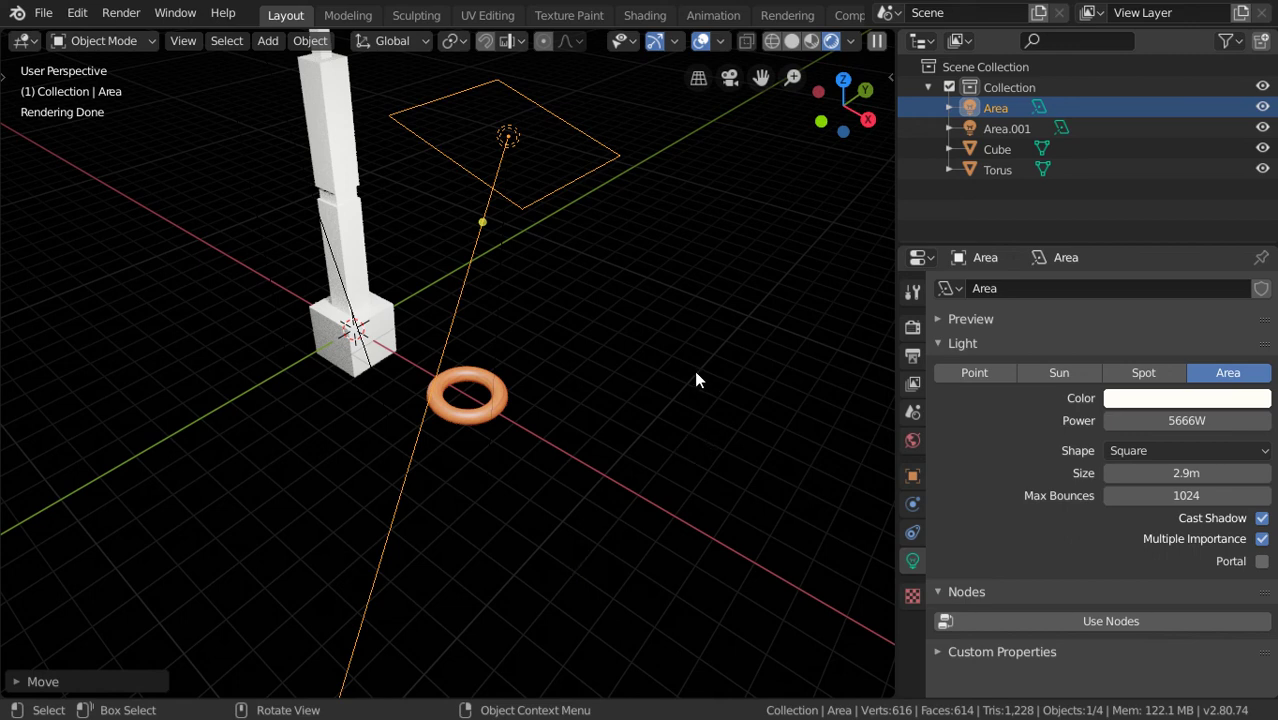
- Keep Cycles as the render engine and set its device to GPU Compute
mouse_move(462, 281)
middle_down()
mouse_move(488, 252)
mouse_move(933, 293)
middle_up()
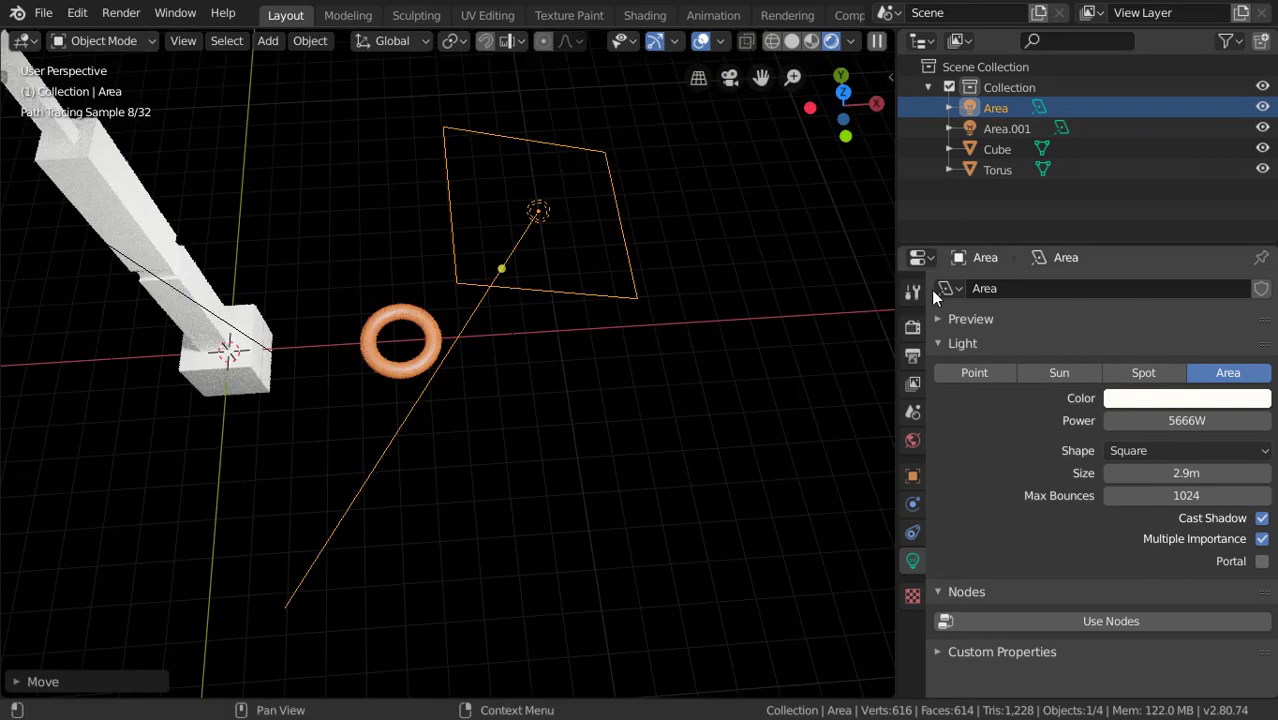
click(912, 326)
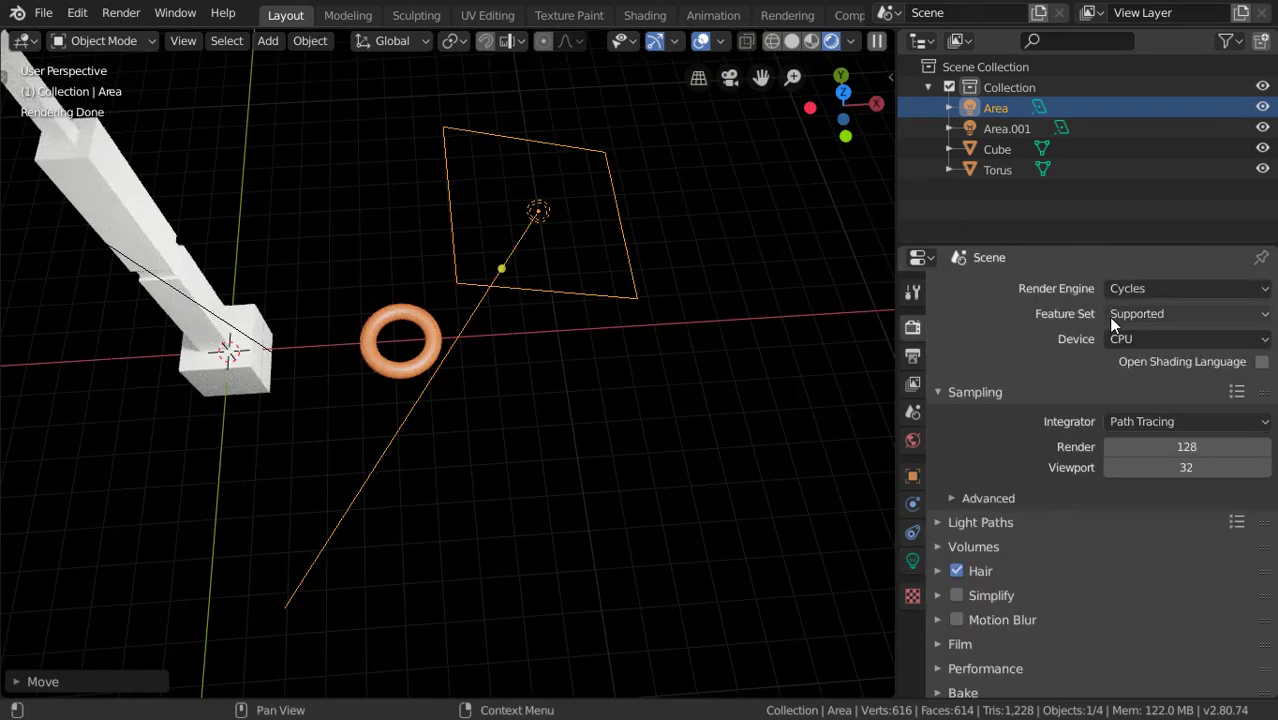
click(1184, 333)
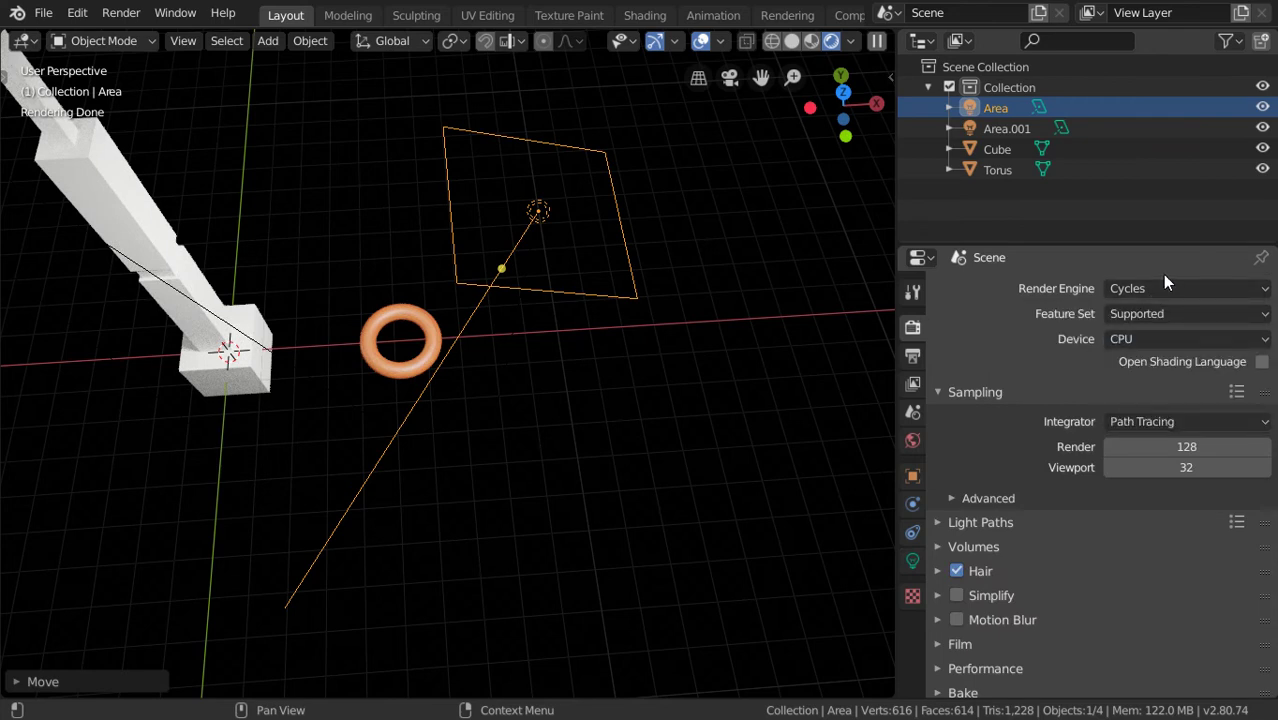
click(1170, 288)
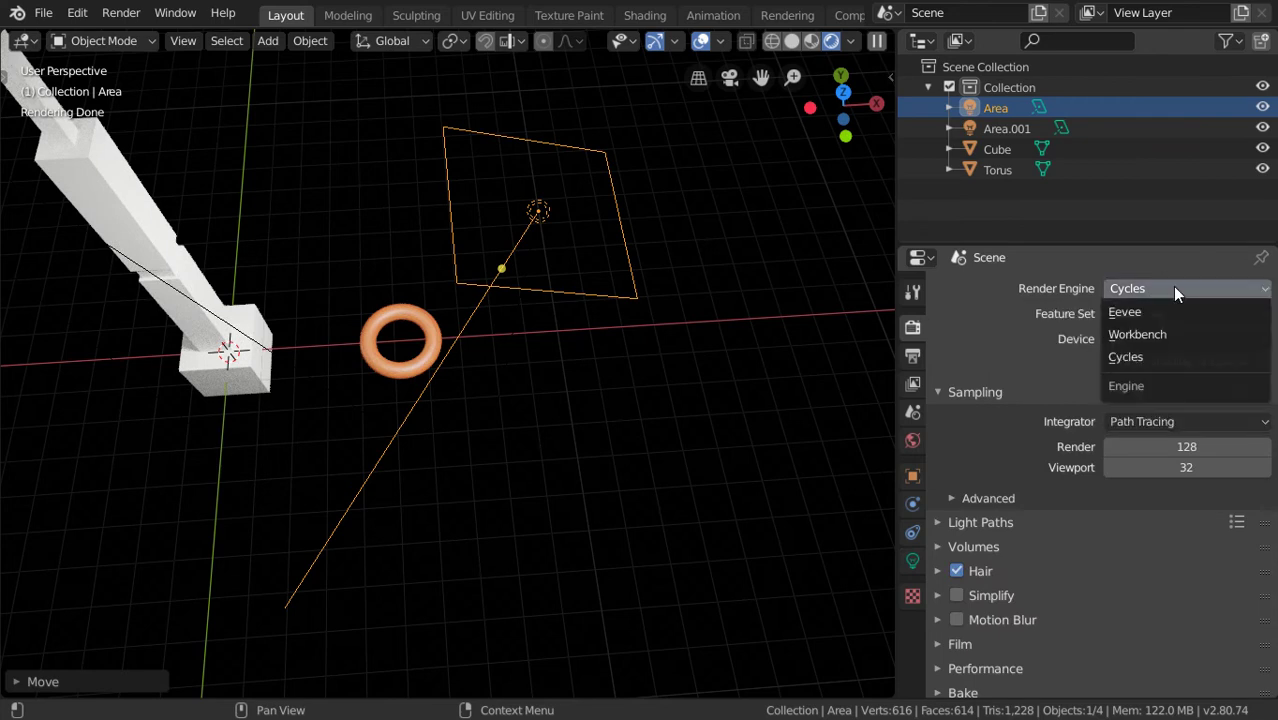
click(1170, 349)
click(1165, 340)
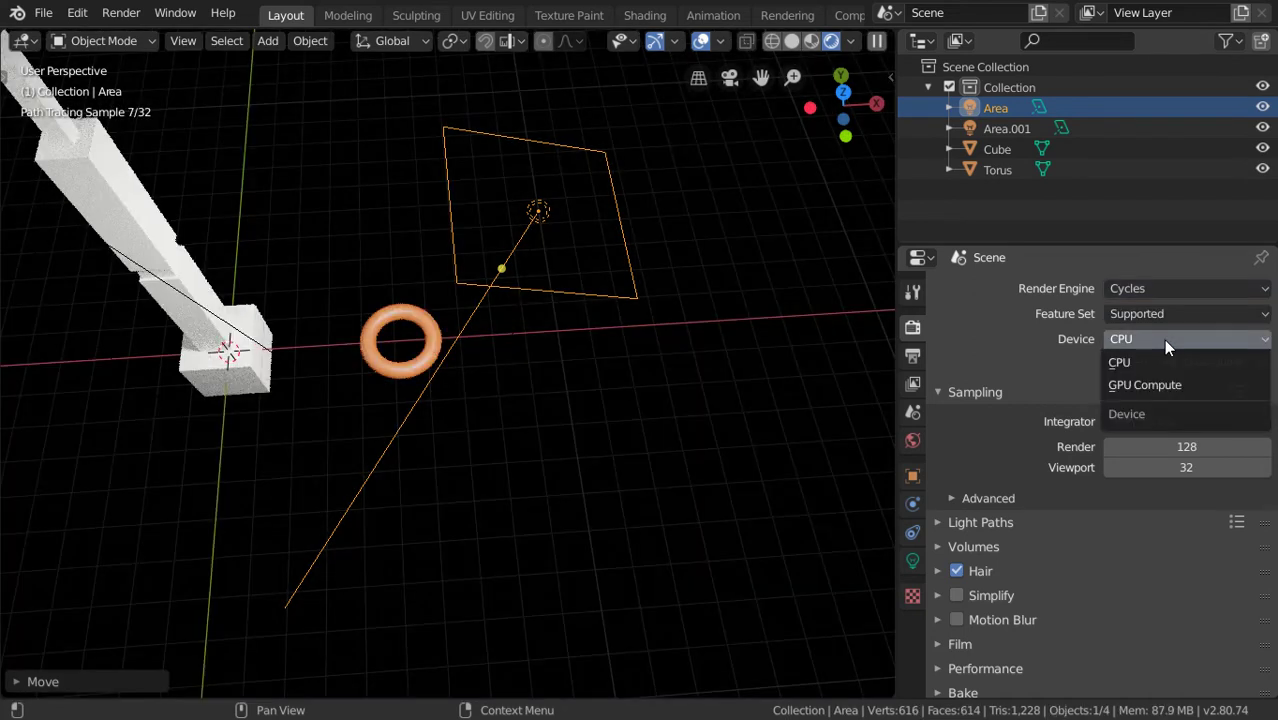
click(1212, 382)
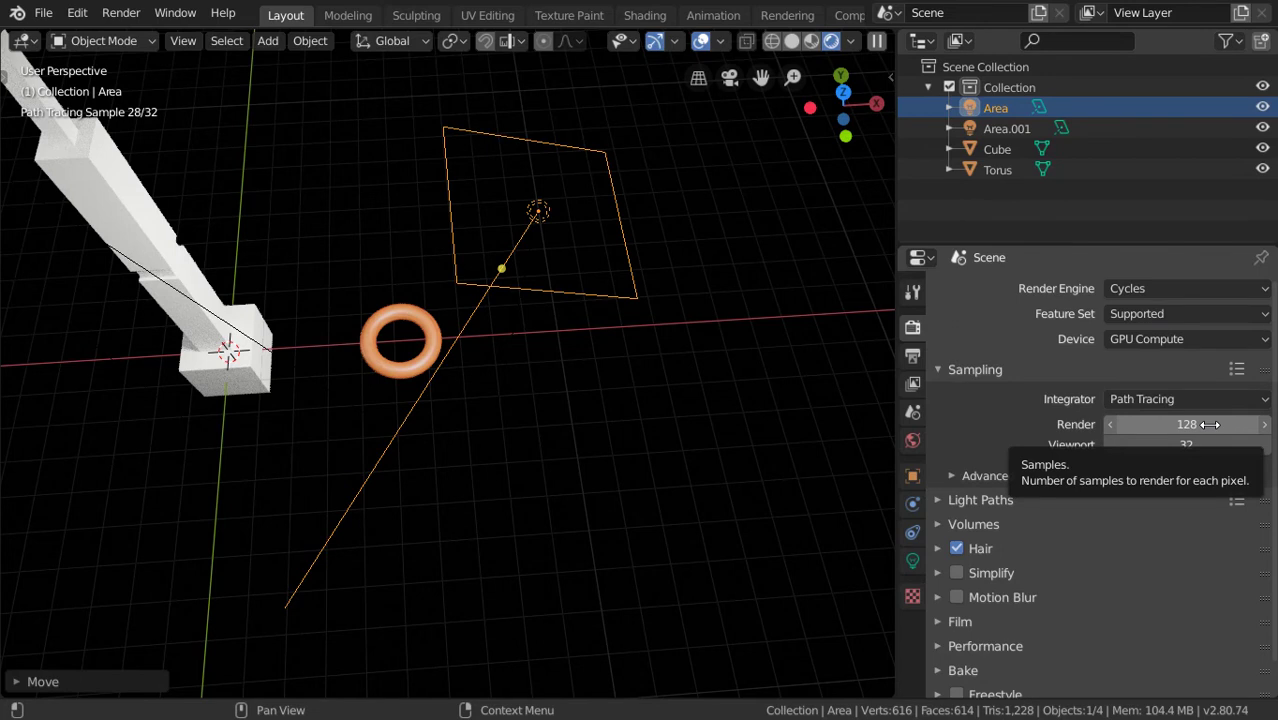
mouse_move(486, 336)
middle_down()
mouse_move(502, 279)
mouse_move(489, 330)
middle_up()
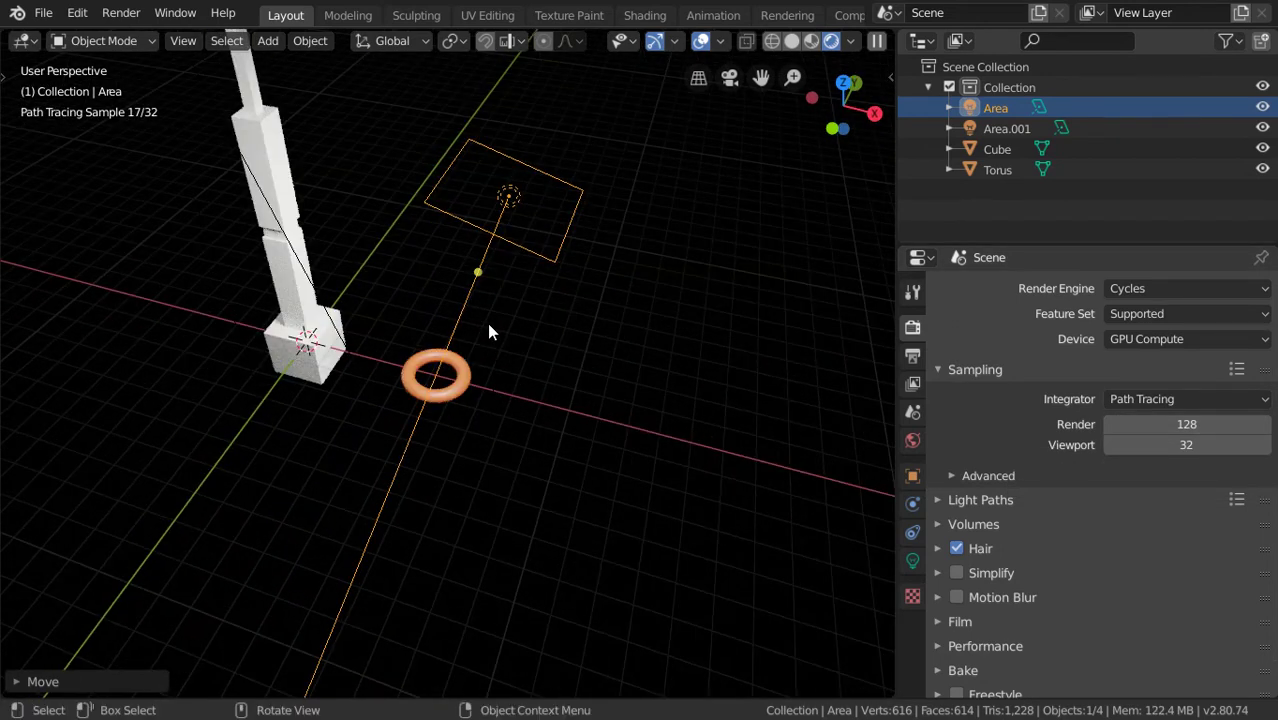
- Rename the second area light Area.001 to 'fill' in the Outliner
scroll(489, 332, up, 3)
scroll(537, 455, up, 4)
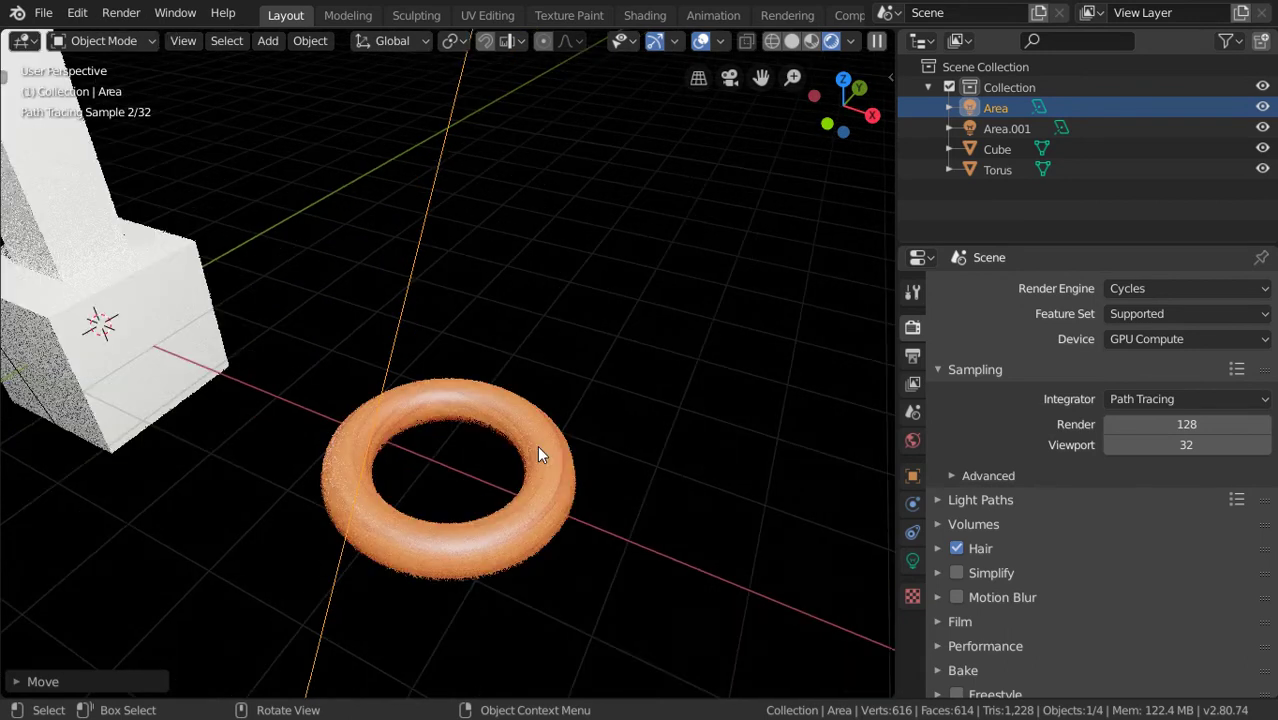
scroll(537, 455, down, 5)
scroll(537, 455, down, 3)
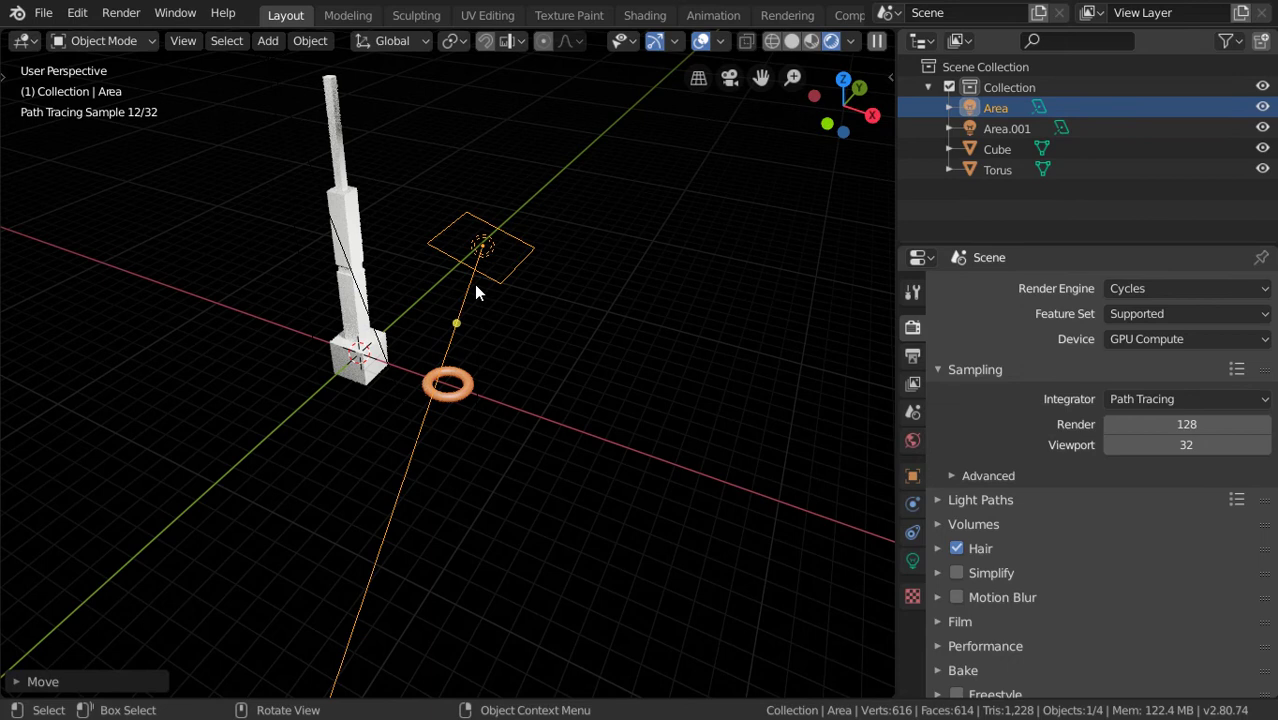
click(996, 127)
double_click(996, 127)
text(f)
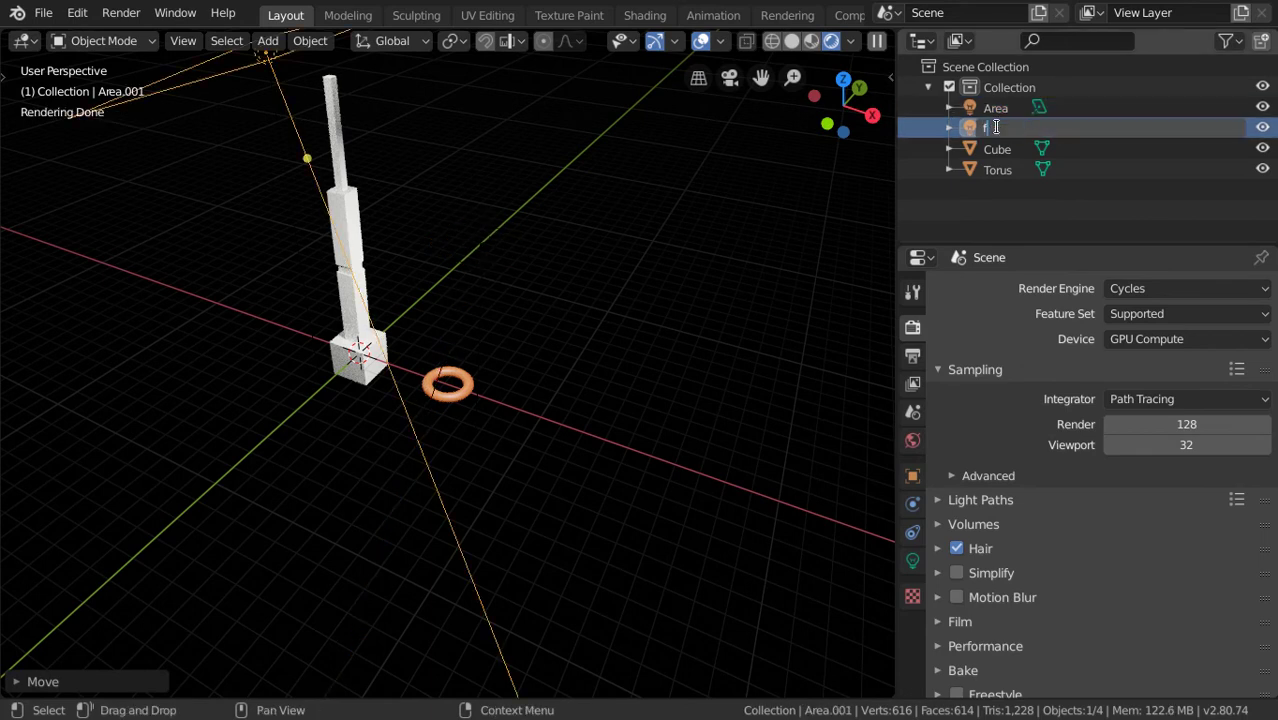
text(ill)
key(Return)
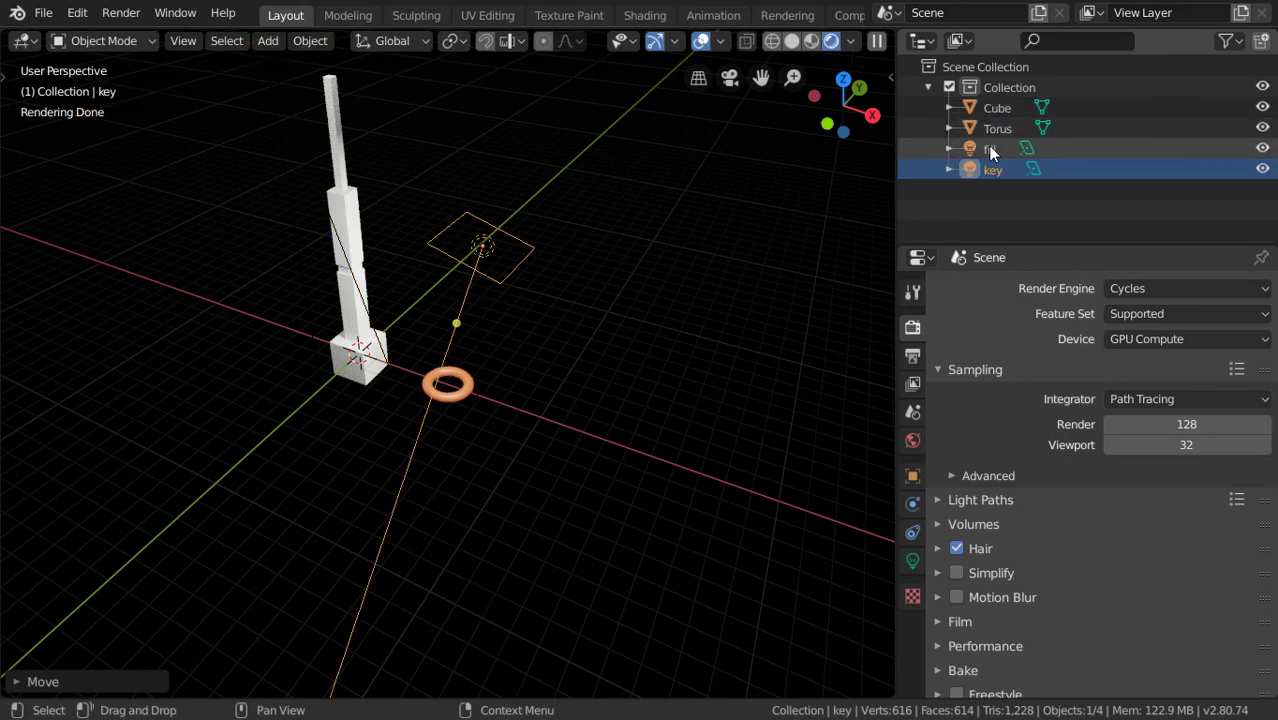
- Select the torus and frame it in the viewport
click(988, 148)
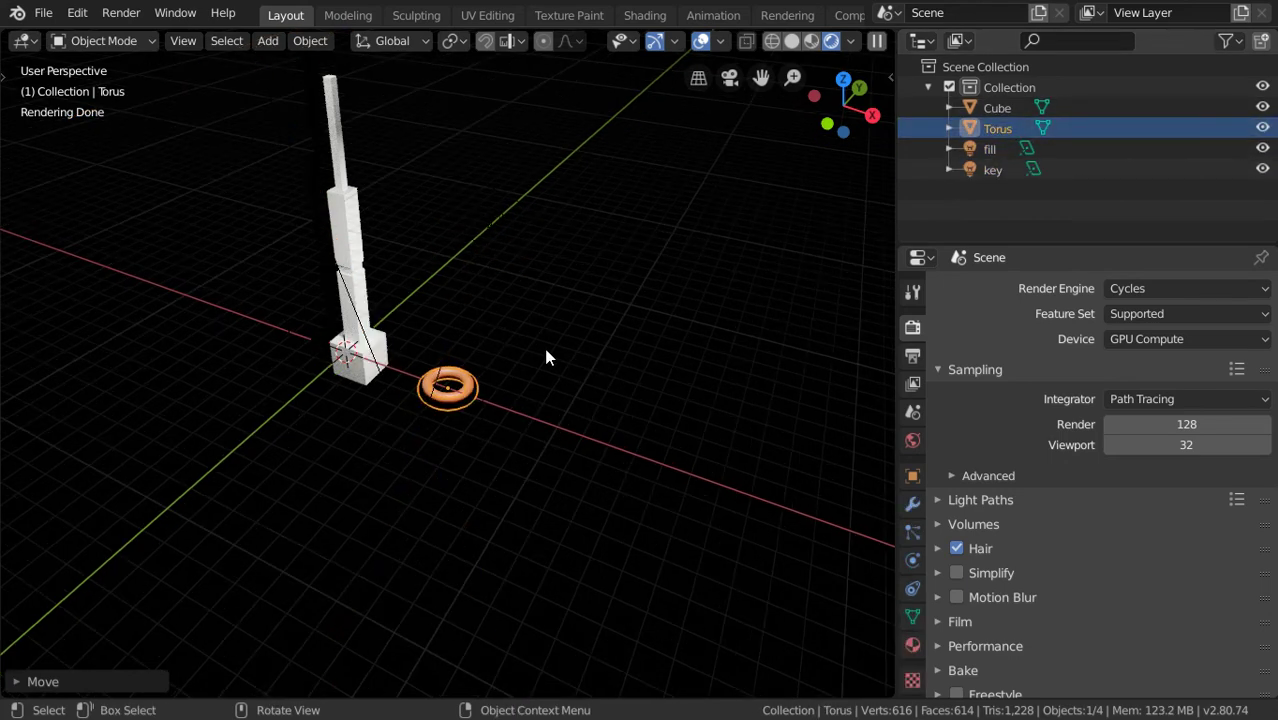
key(KP_Decimal)
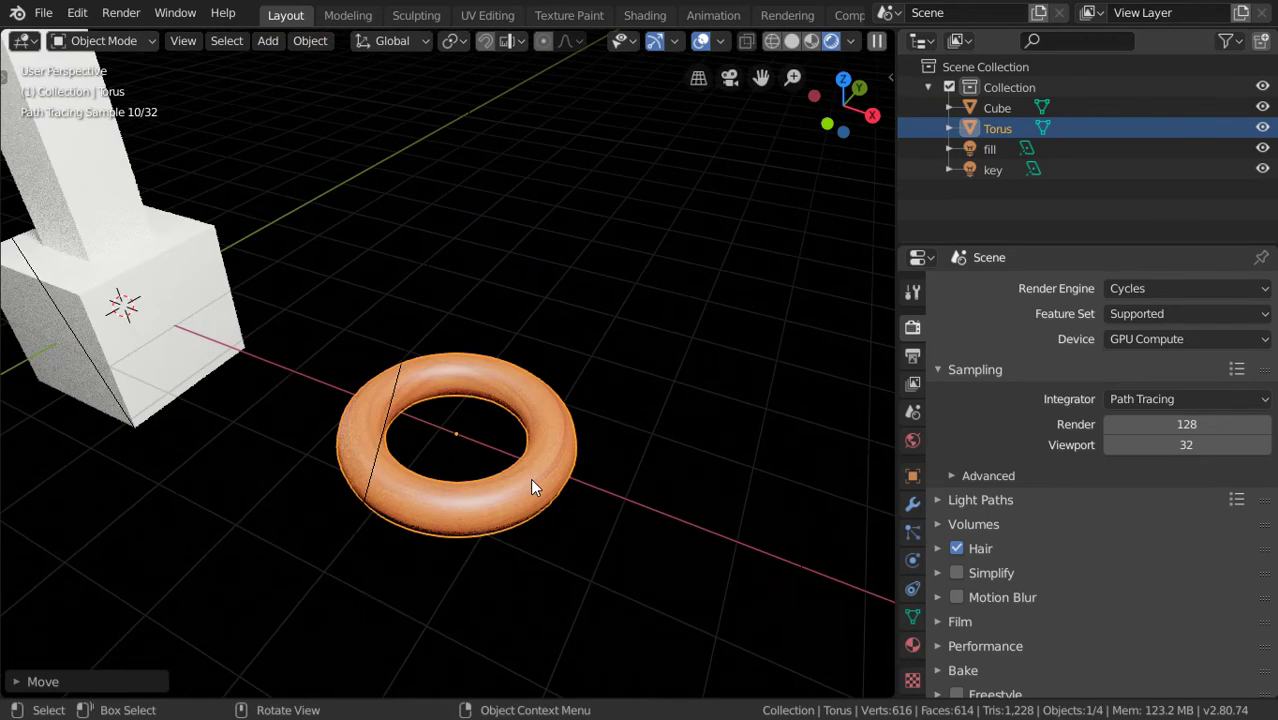
scroll(530, 478, up, 1)
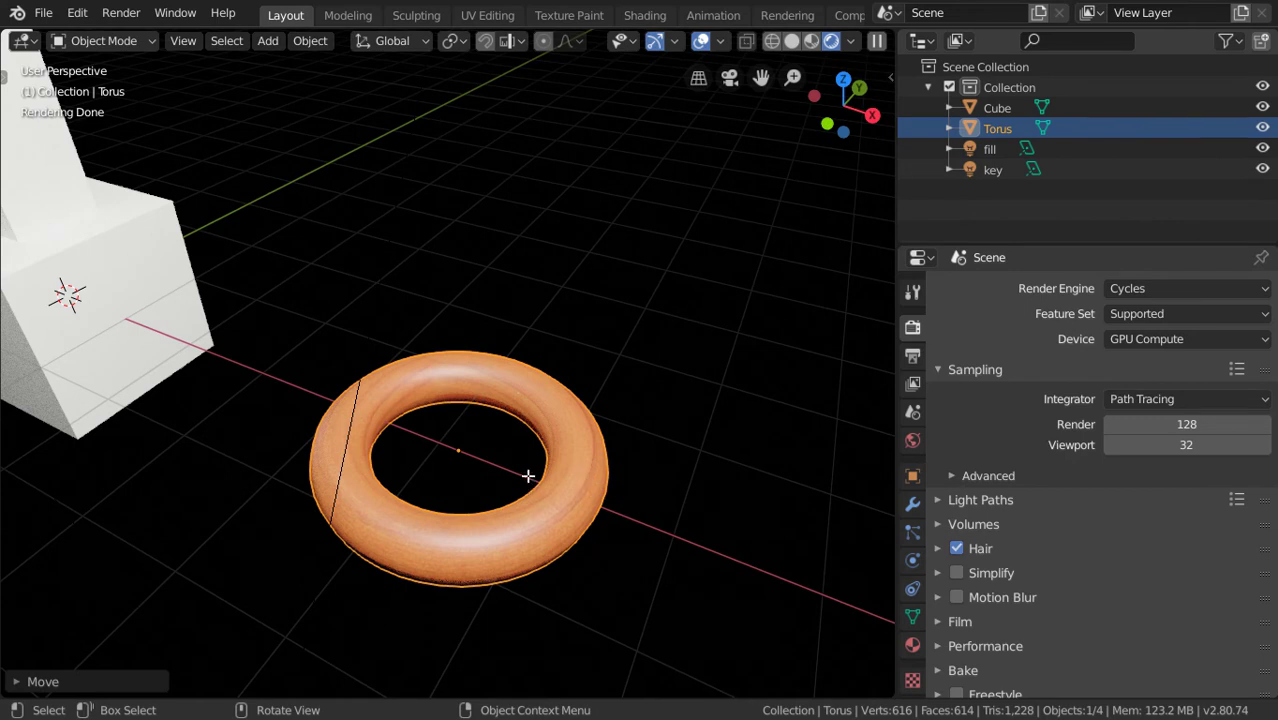
- Enter Edit Mode on the torus and split the view, making the lower area a UV Editor
key(Tab)
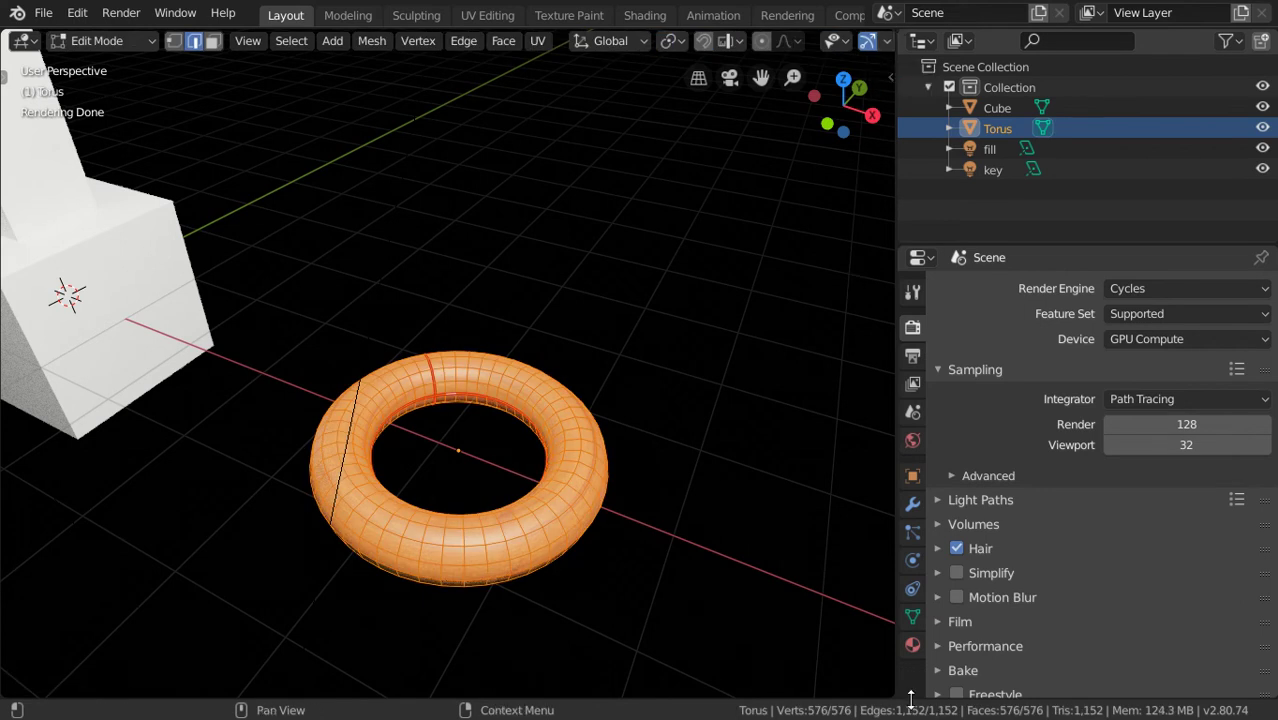
mouse_move(910, 697)
mouse_down()
mouse_move(853, 467)
mouse_move(853, 295)
mouse_up()
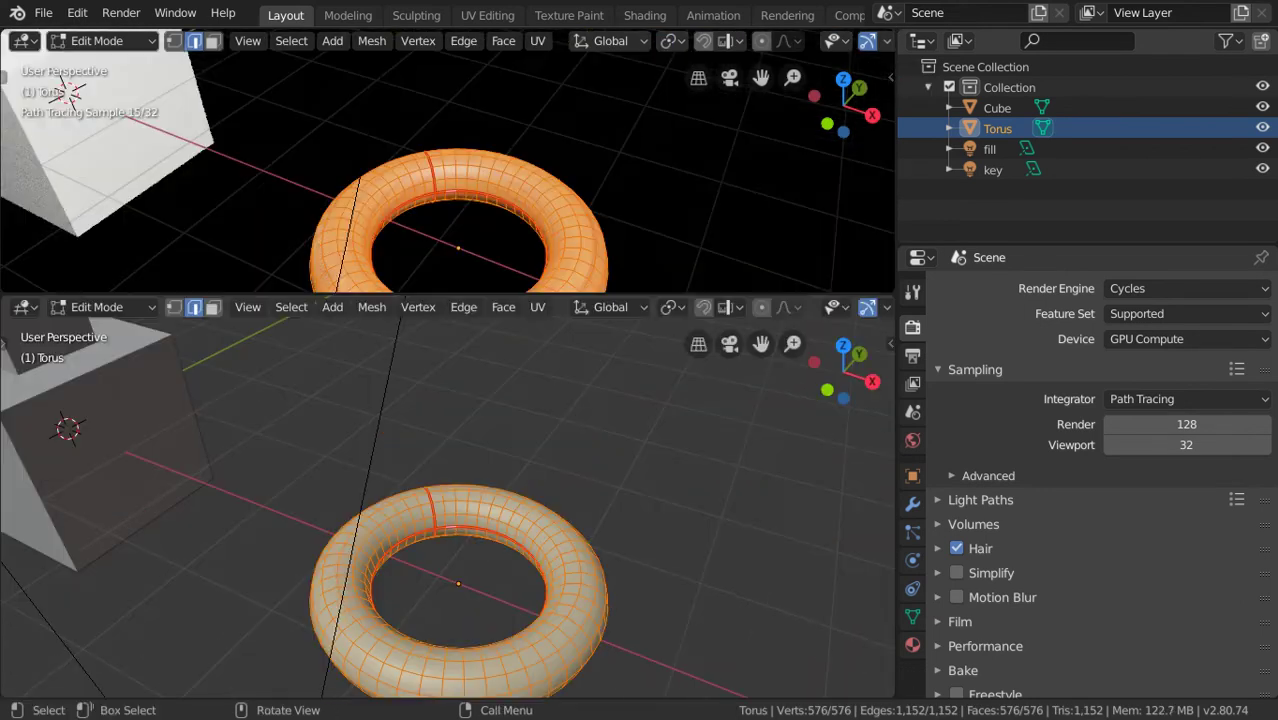
key(shift+F10)
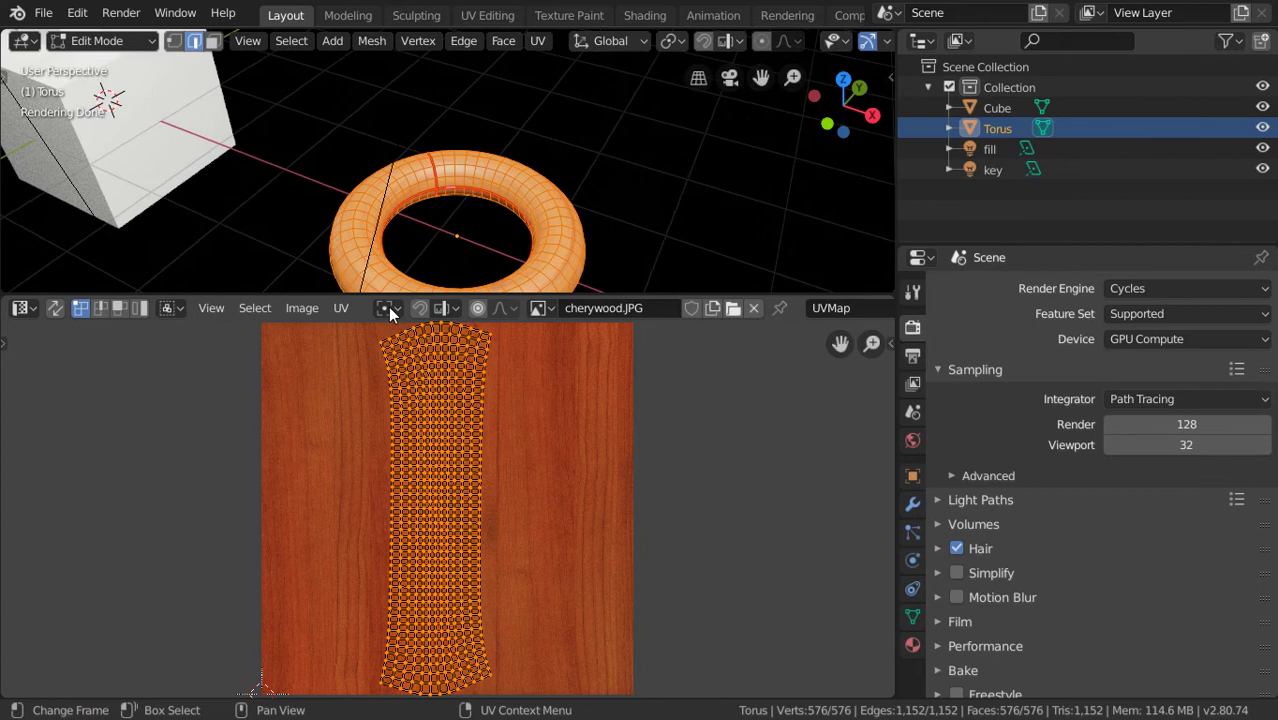
- Create a new 1024 × 1024 blank image named 'baked' in the UV Editor
click(302, 307)
click(320, 332)
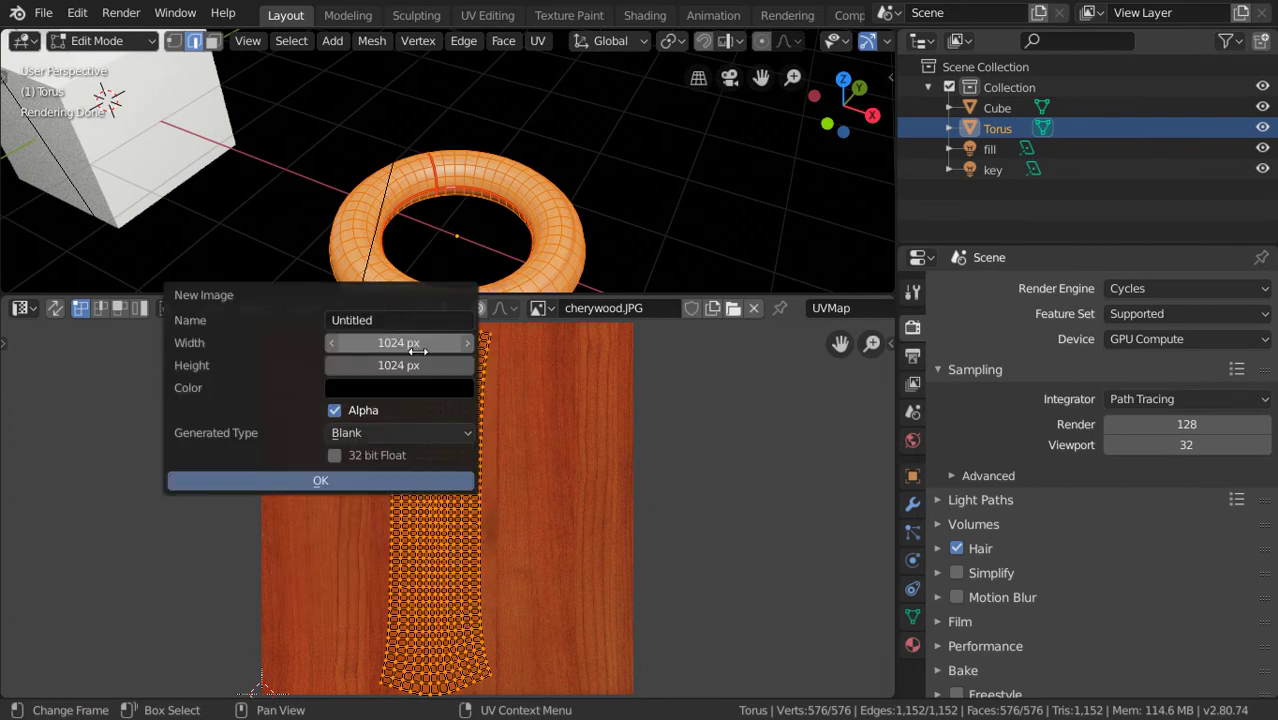
click(391, 321)
text(bak)
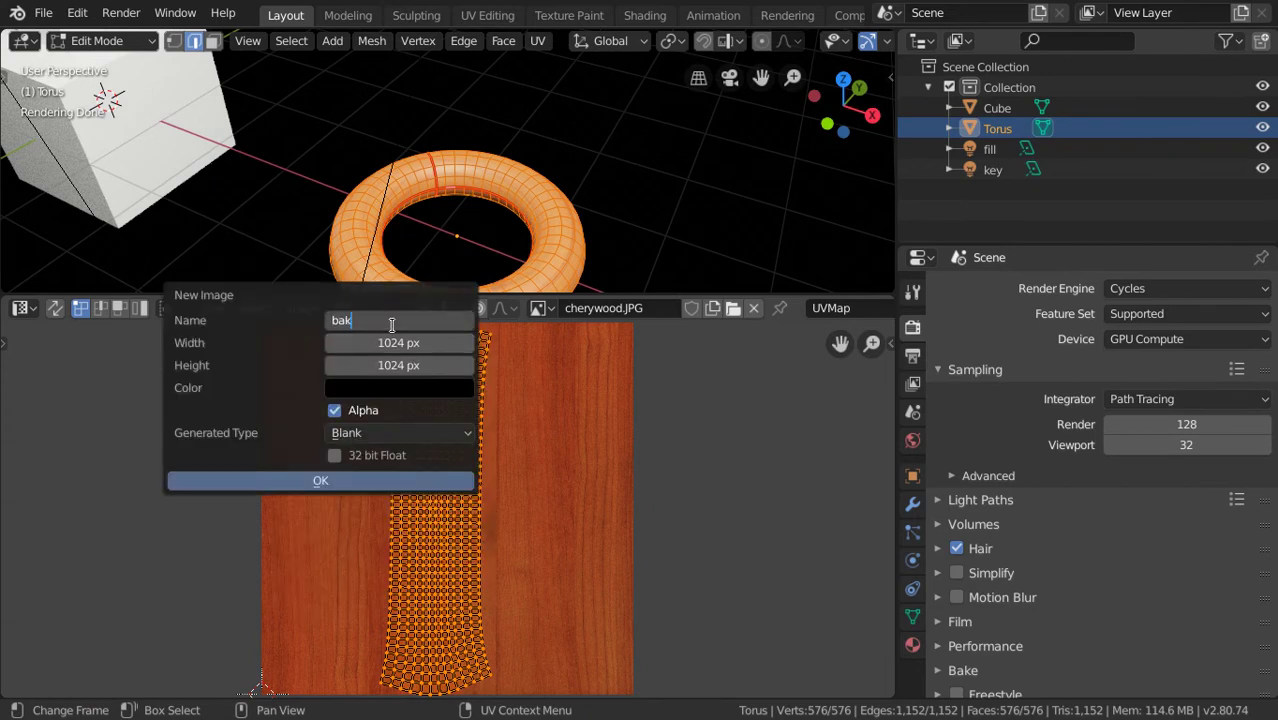
text(ed)
click(340, 478)
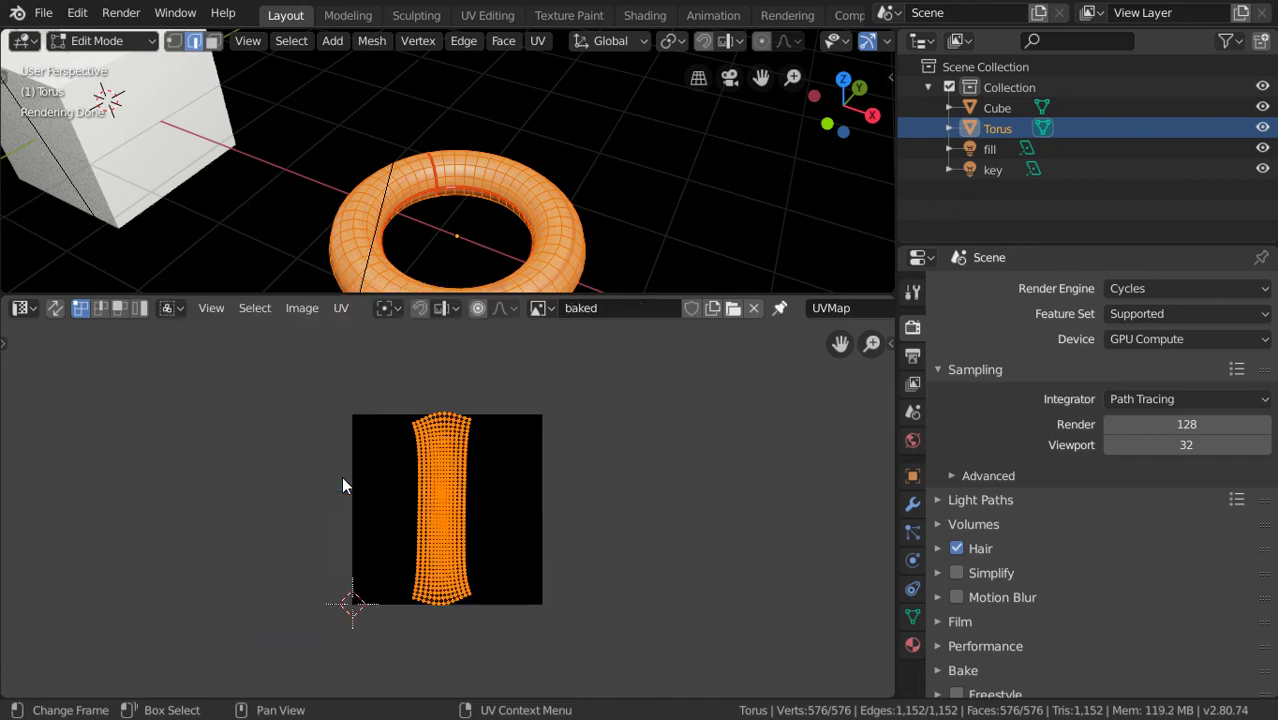
scroll(450, 447, up, 1)
scroll(500, 420, up, 2)
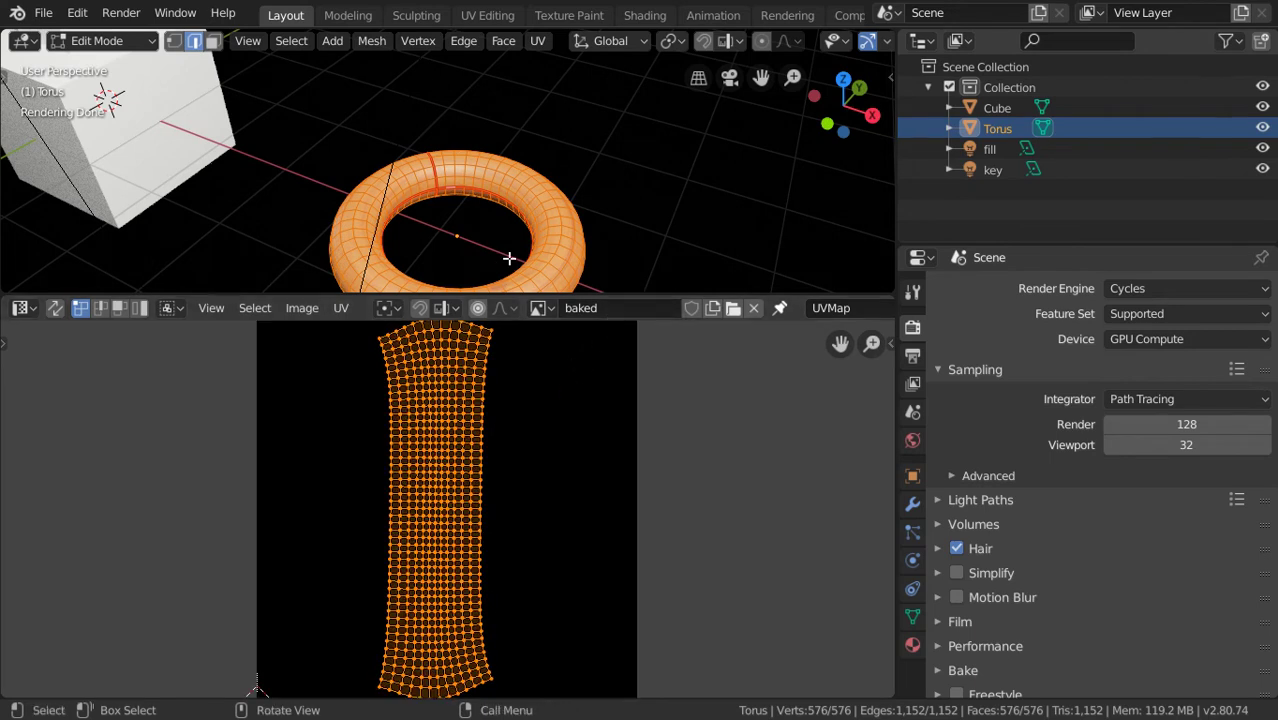
middle_drag(508, 257, 491, 208)
- Switch the lower area to the Shader Editor showing the wooden node tree
click(27, 308)
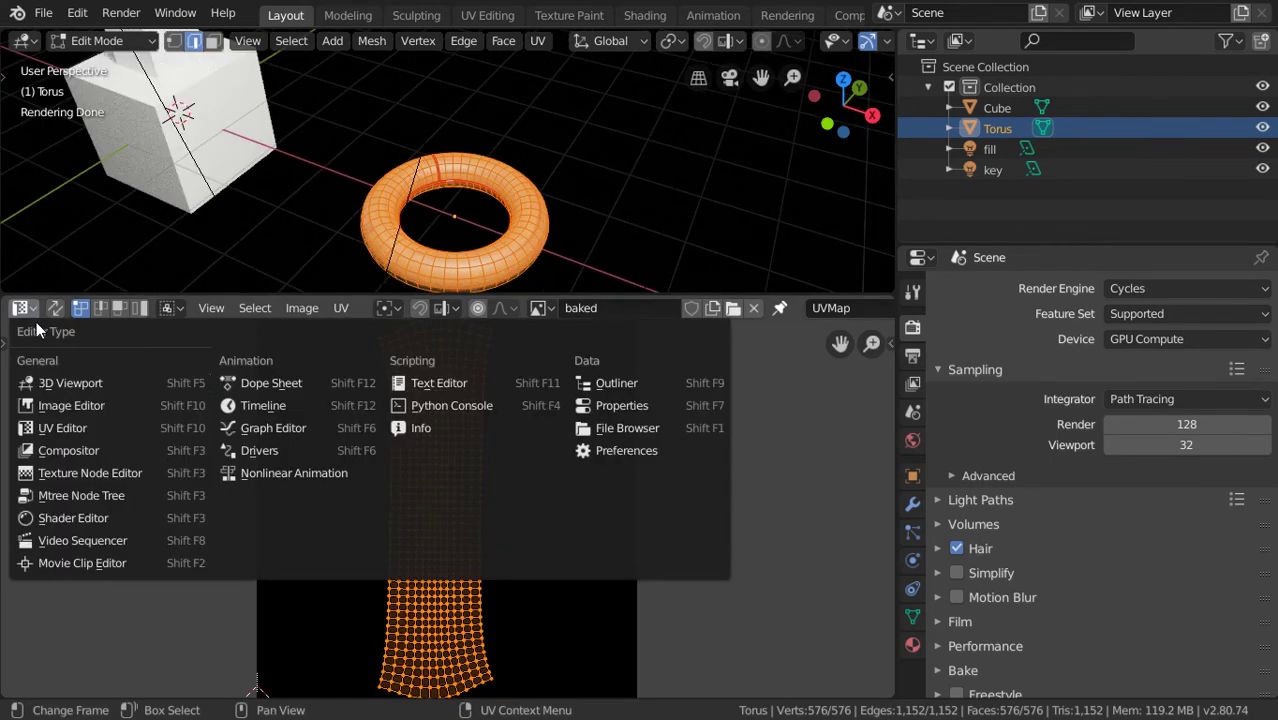
click(73, 518)
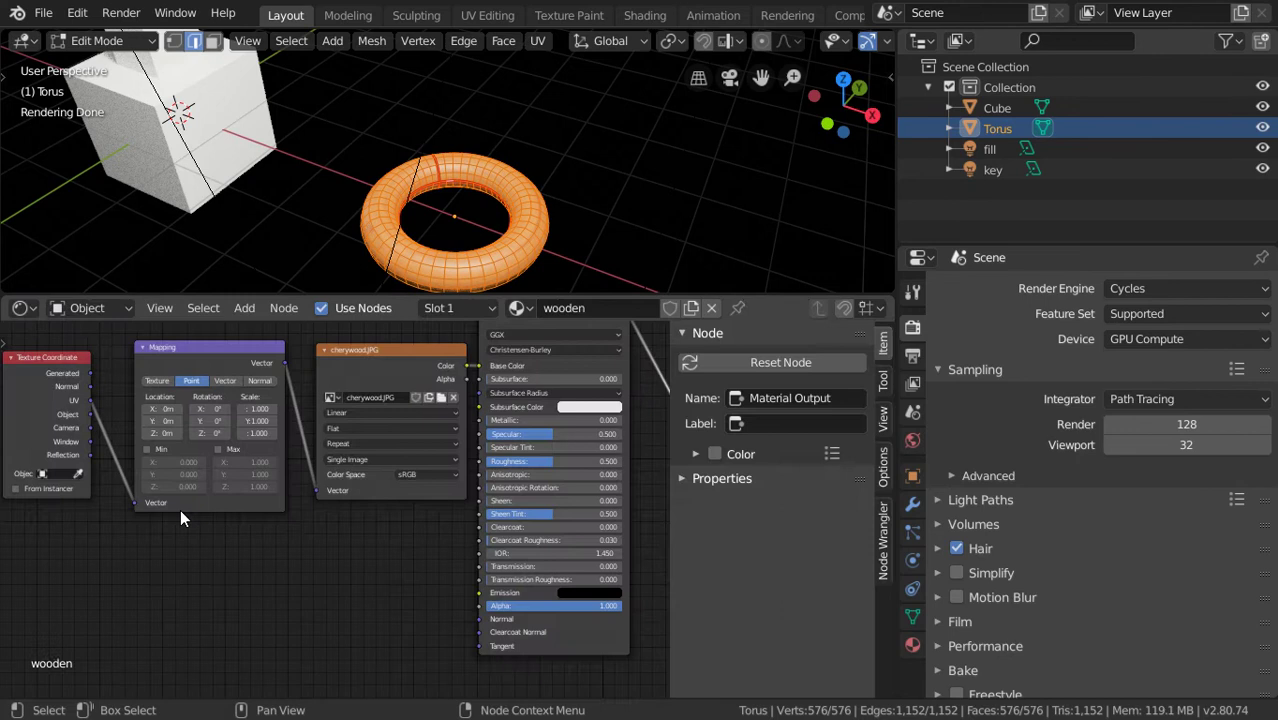
scroll(427, 502, up, 2)
mouse_move(427, 502)
middle_down()
mouse_move(397, 482)
mouse_move(331, 323)
middle_up()
- Add an Image Texture node and assign it the 'baked' image
key(shift+a)
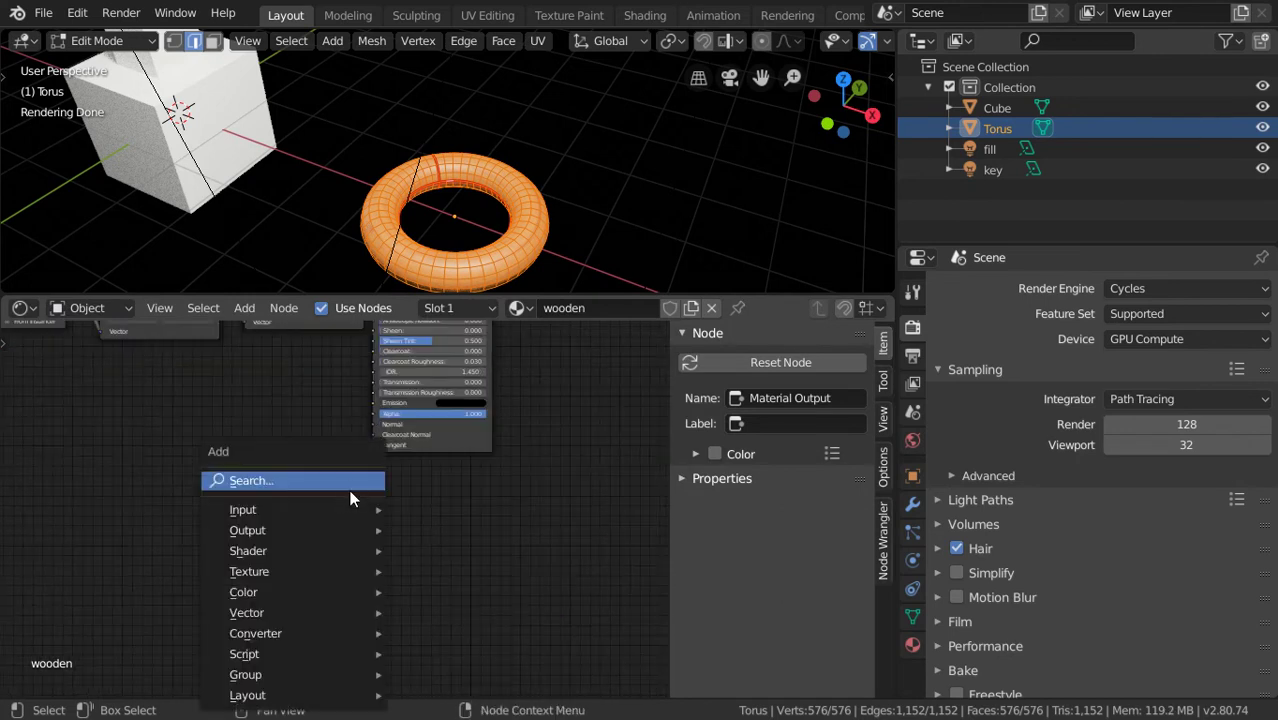
click(347, 482)
text(ima)
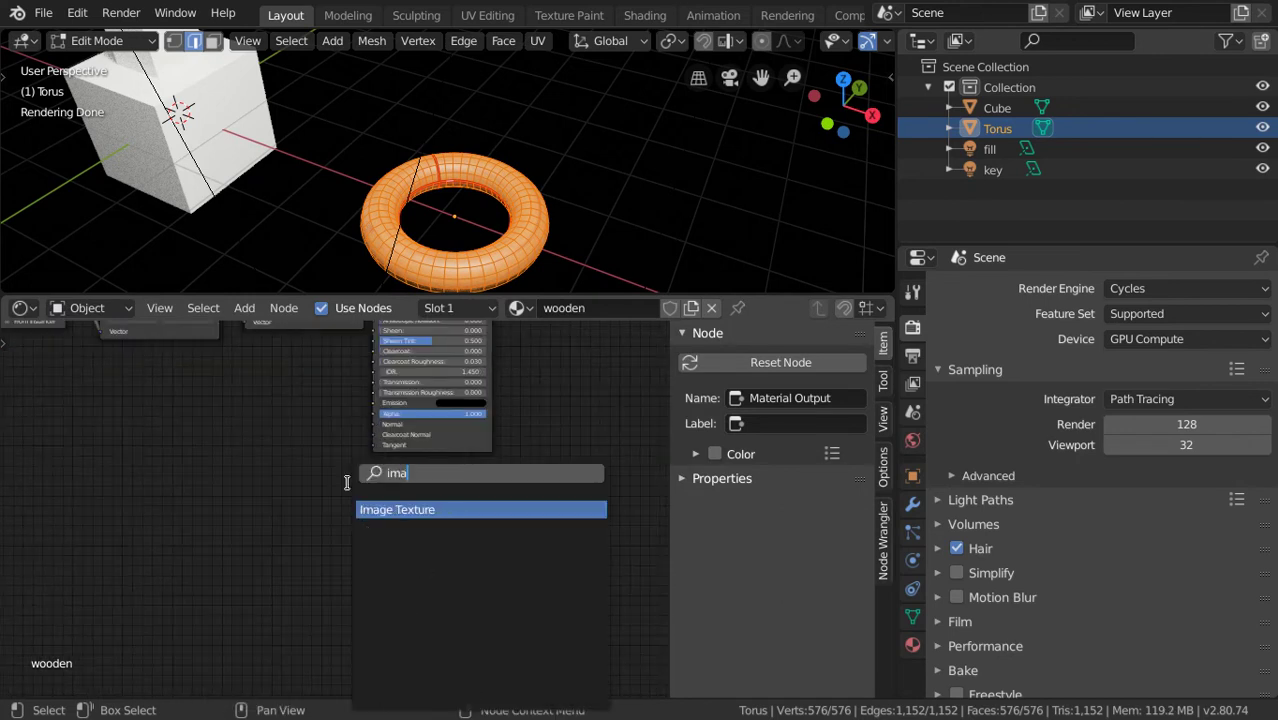
text(ge)
click(380, 509)
click(332, 486)
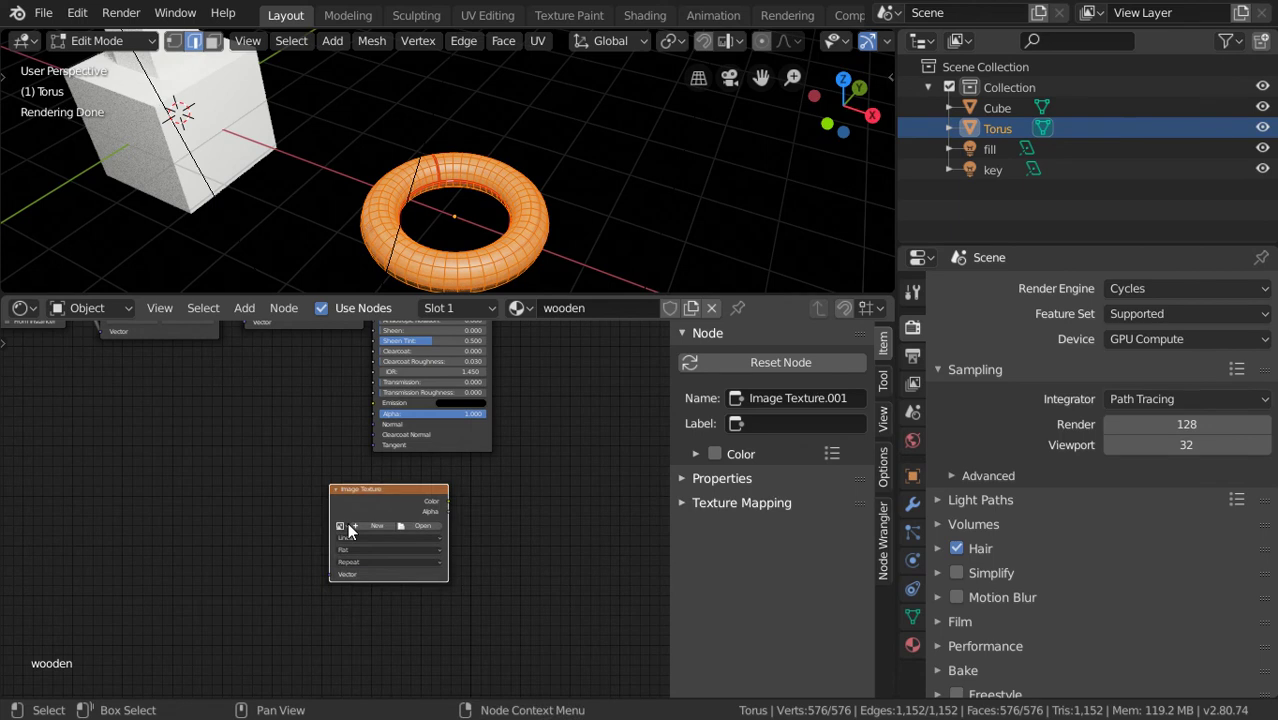
click(346, 525)
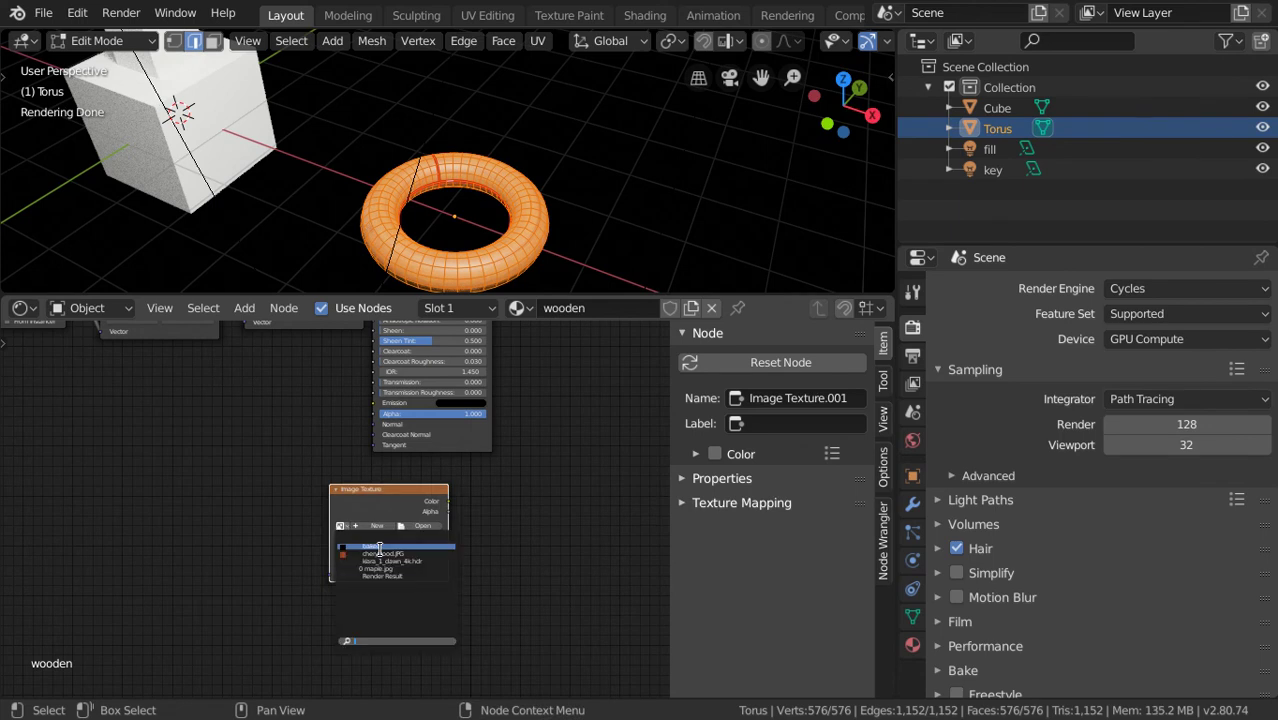
click(380, 546)
scroll(383, 542, up, 2)
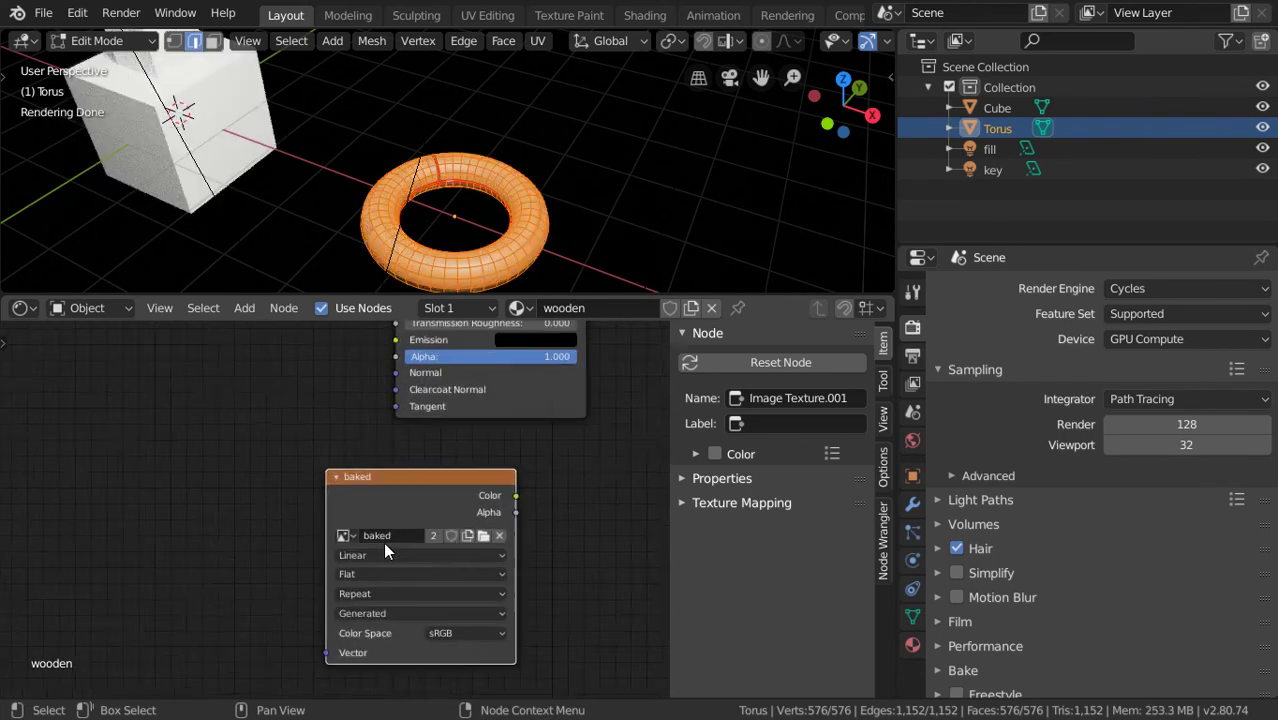
scroll(375, 540, up, 2)
scroll(386, 548, down, 2)
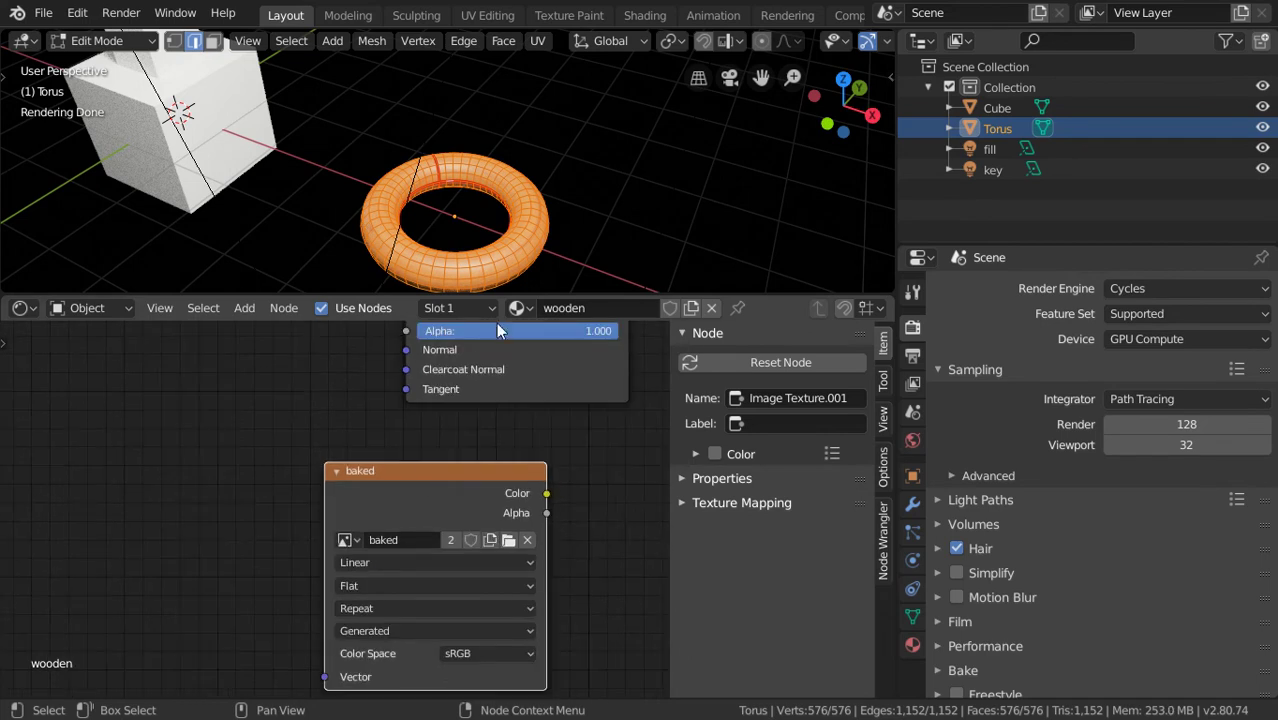
- Return to Object Mode and set the world HDRI strength to 0.3
key(Tab)
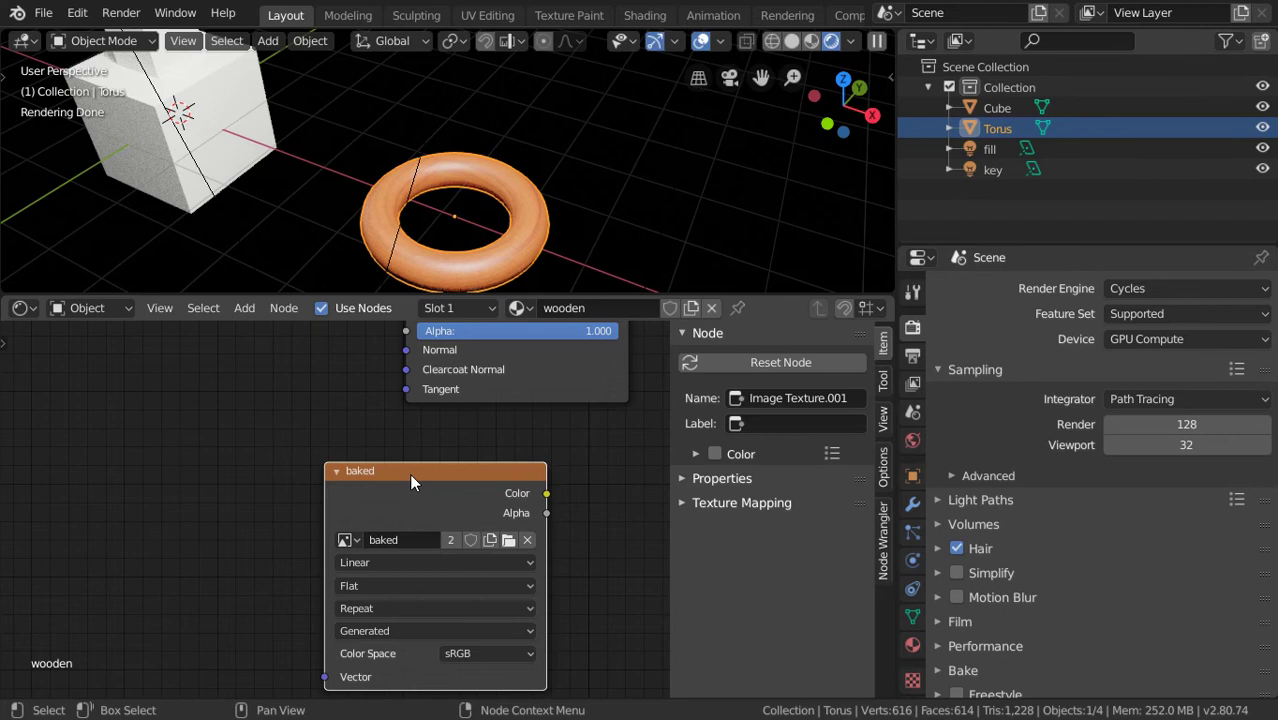
click(913, 440)
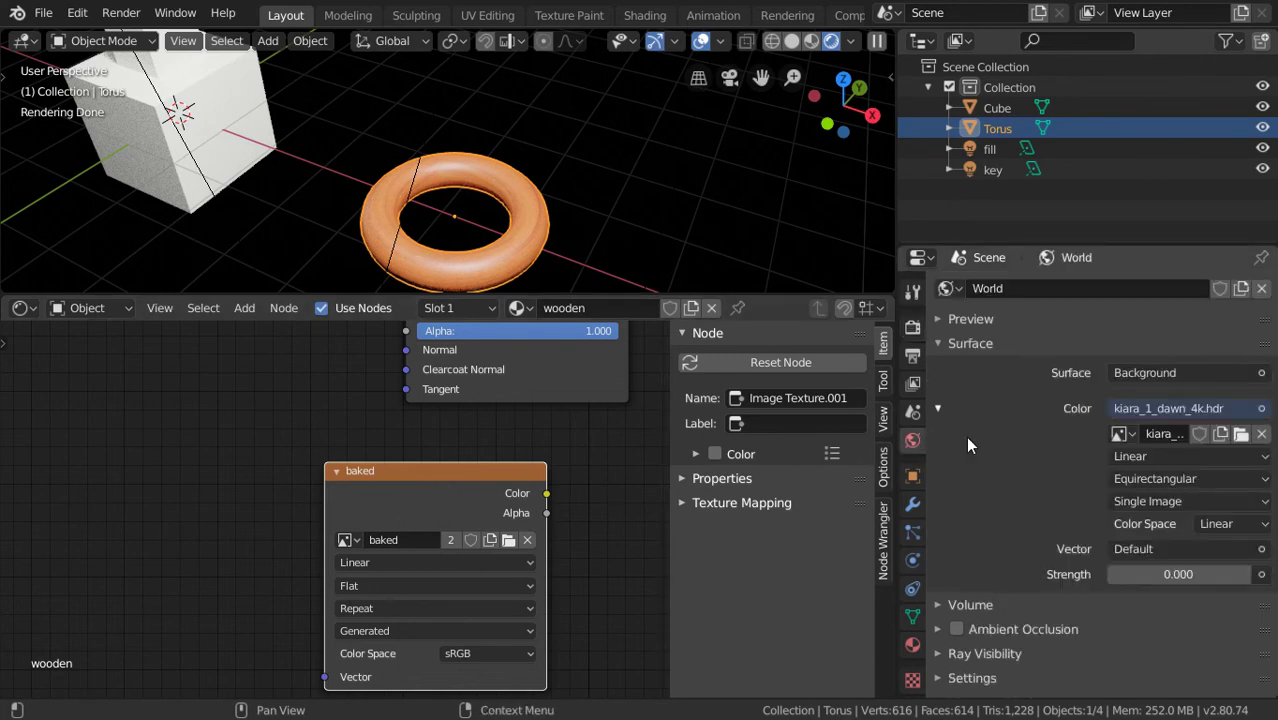
click(1244, 575)
click(1244, 575)
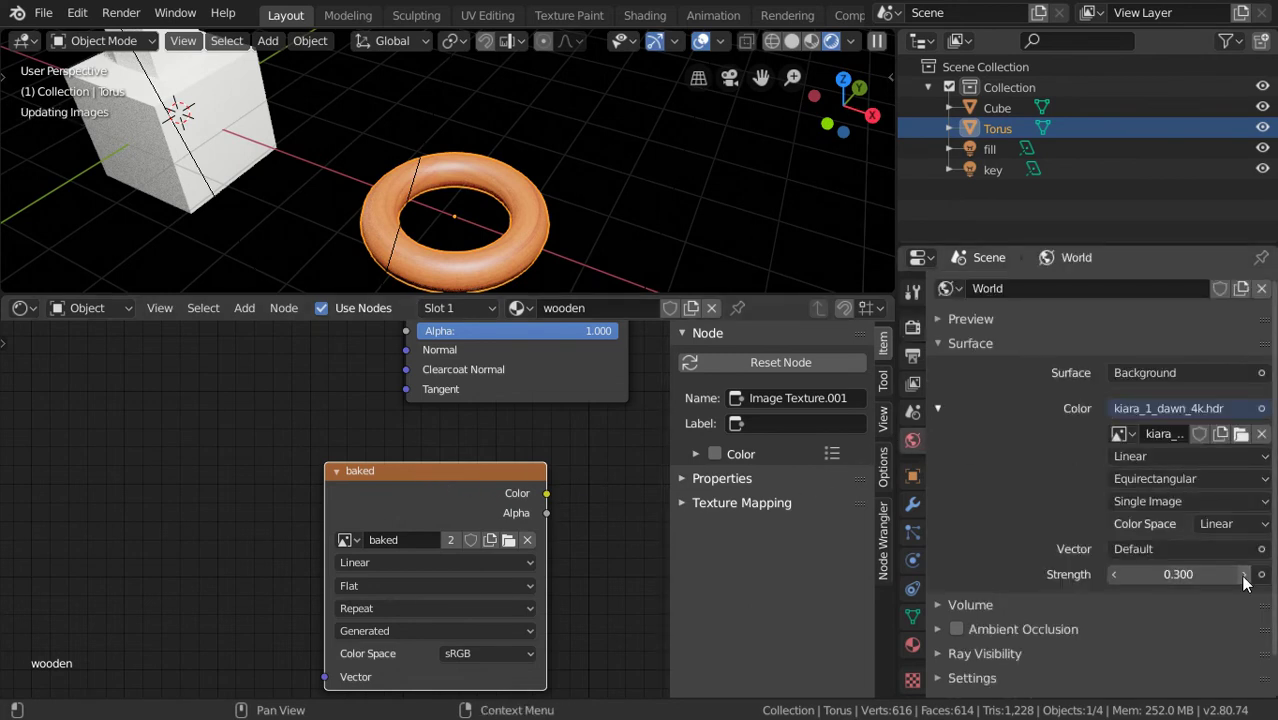
click(1244, 575)
click(1244, 575)
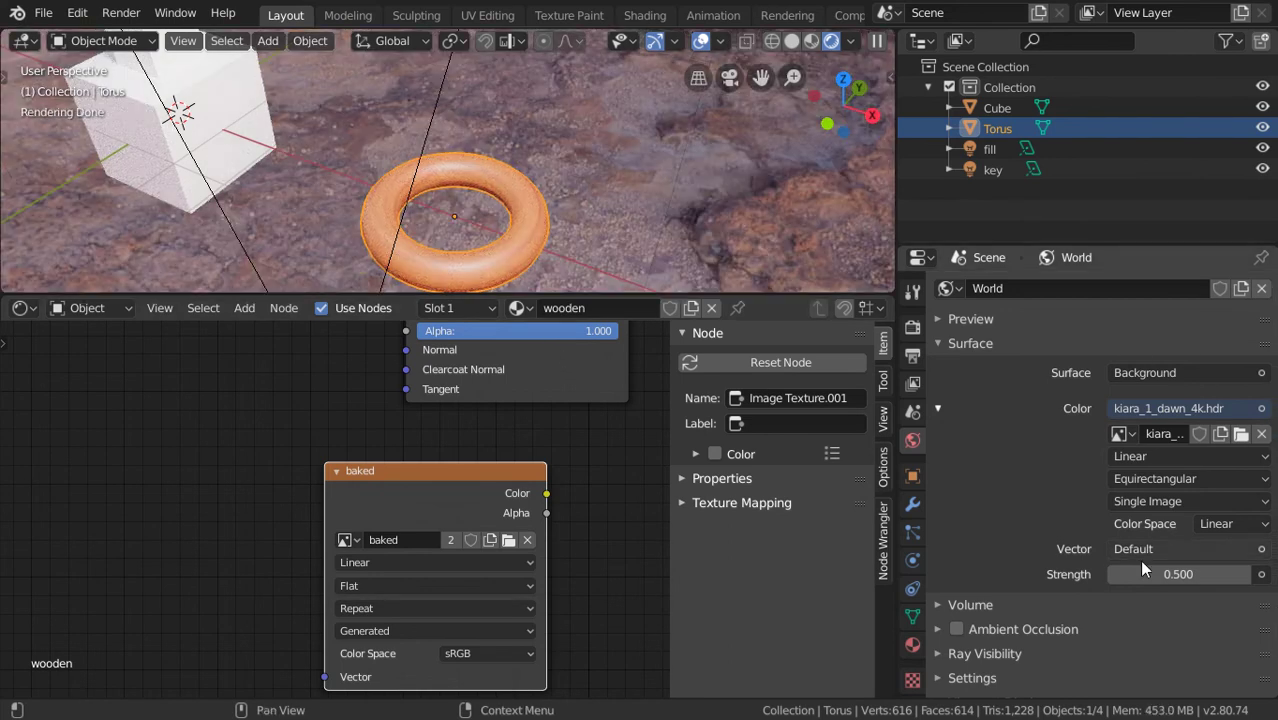
click(1112, 576)
click(1109, 578)
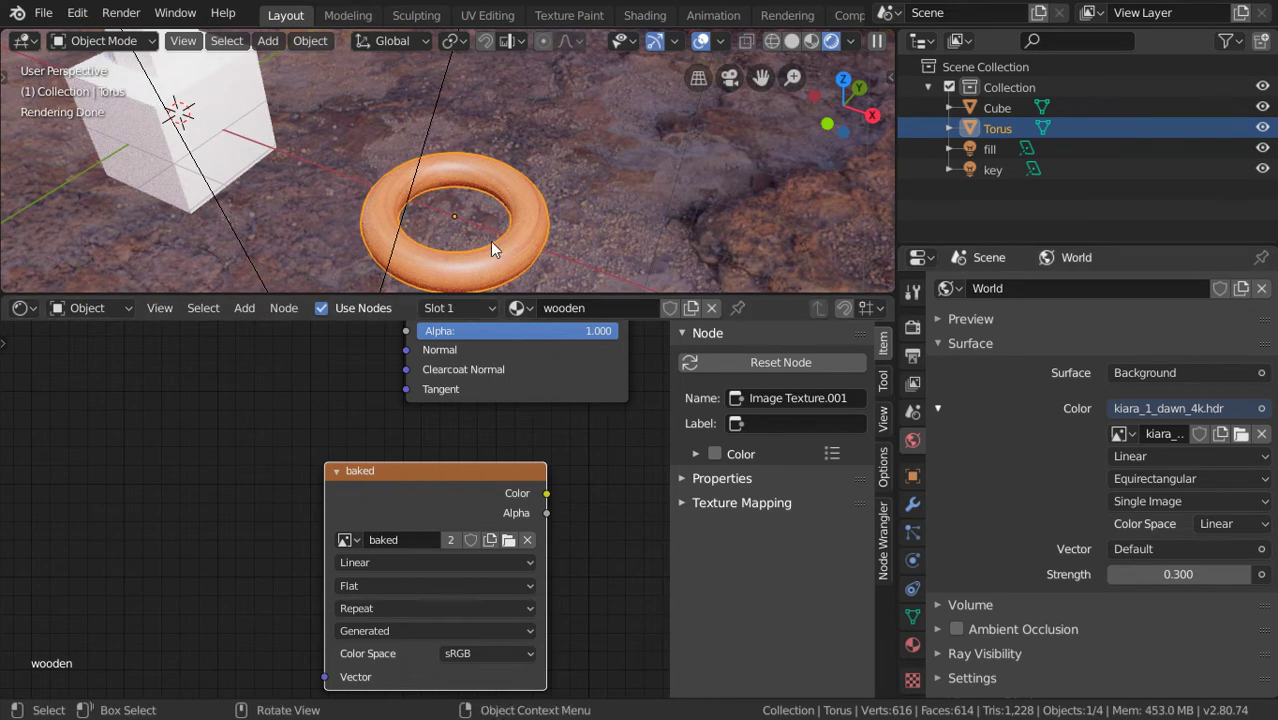
- Expand the Bake panel in Render properties, keeping Bake Type Combined
click(912, 327)
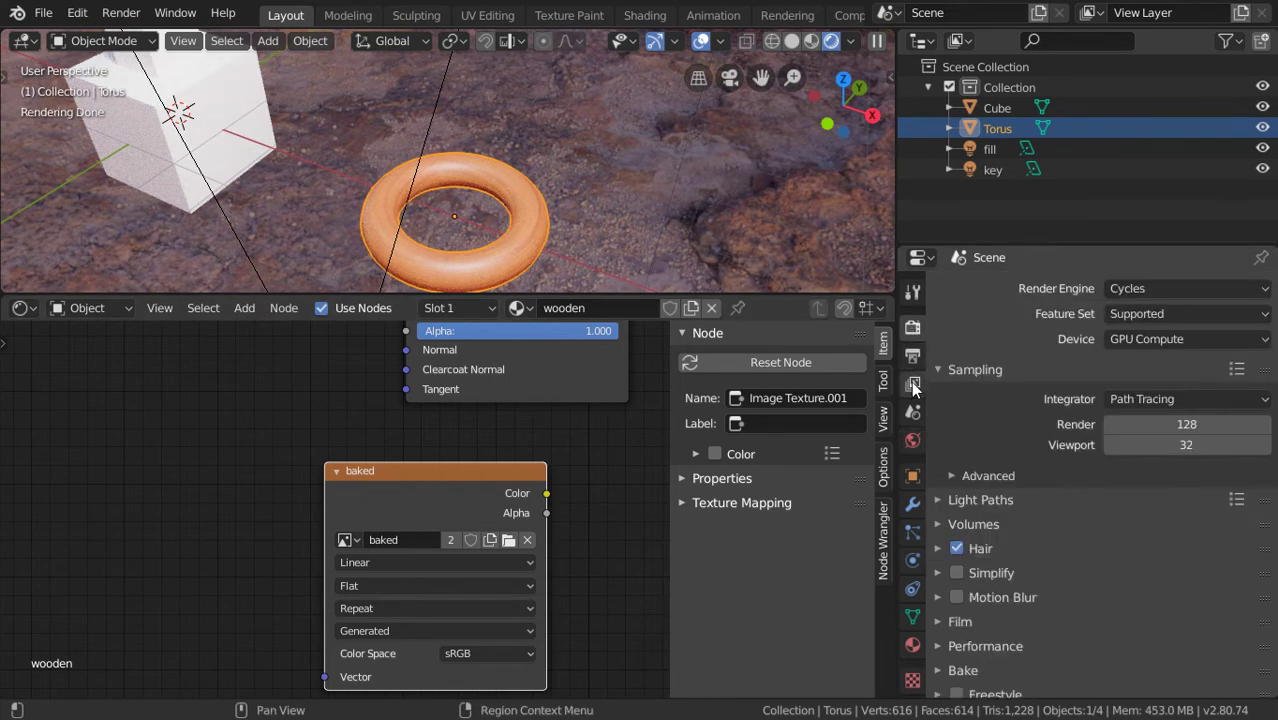
scroll(967, 502, down, 1)
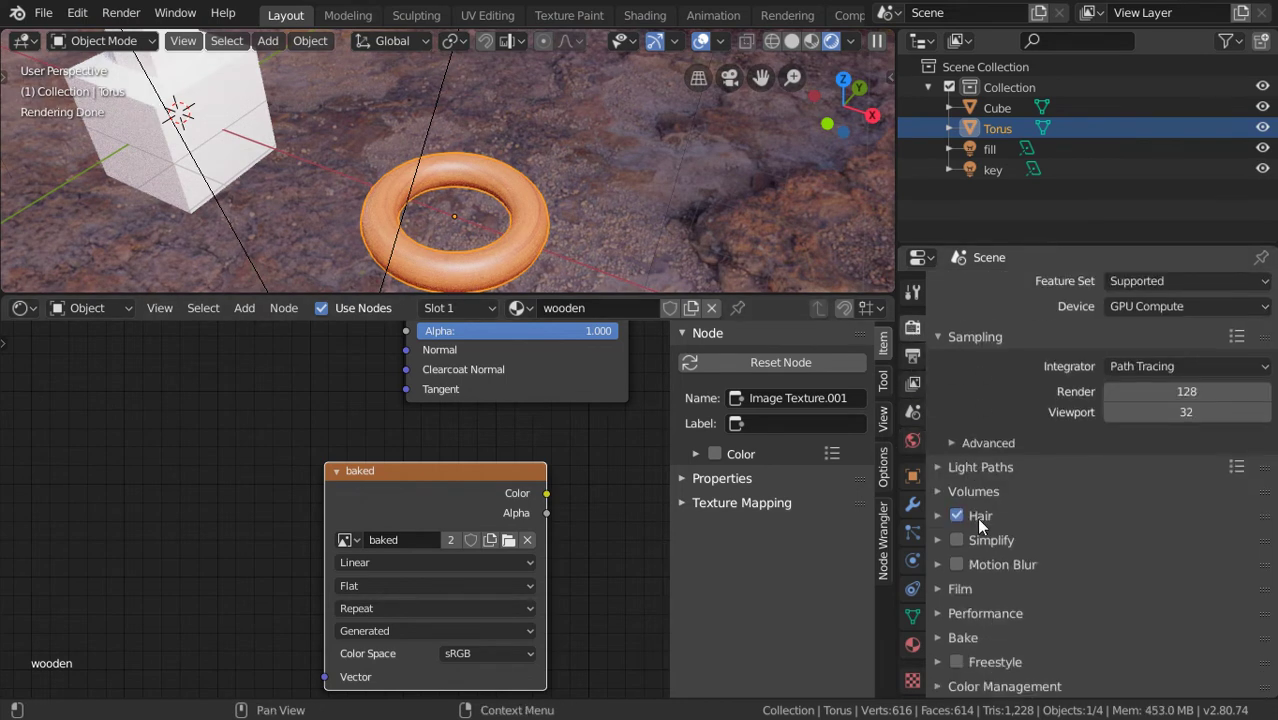
click(978, 637)
scroll(1017, 592, down, 5)
scroll(1150, 560, down, 2)
scroll(1175, 460, down, 2)
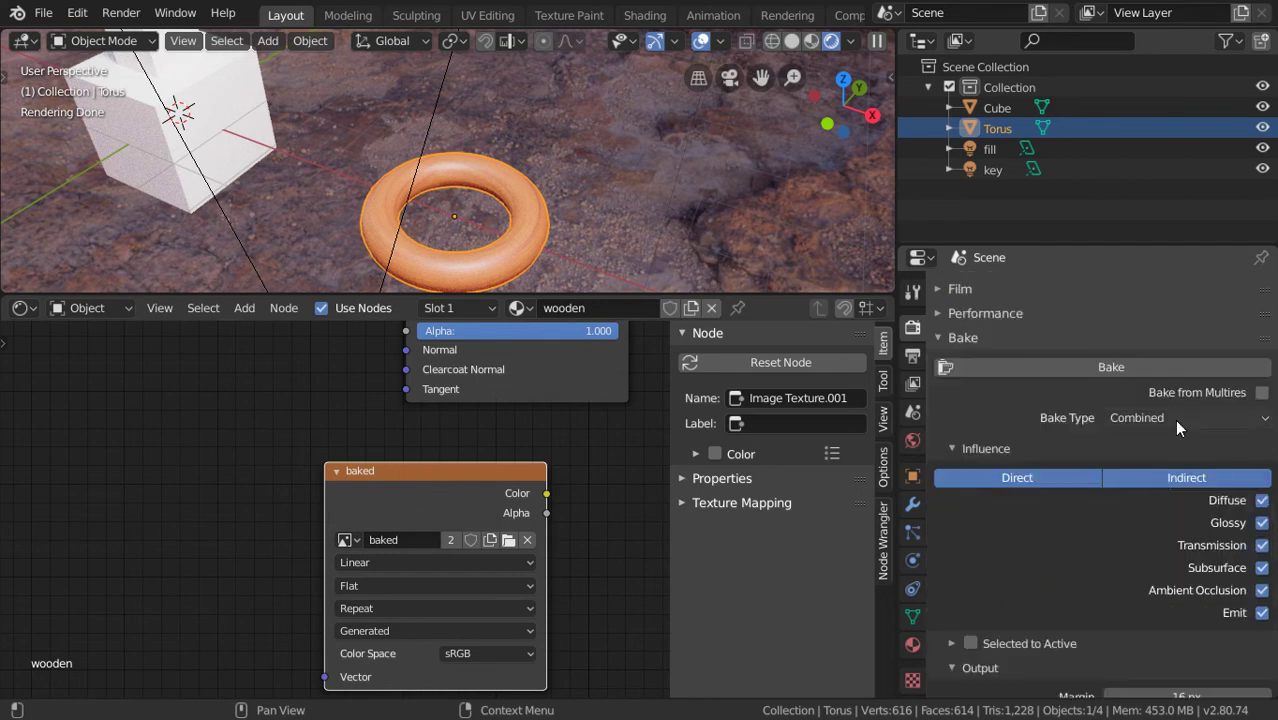
click(1174, 419)
click(1150, 394)
- Set the bake Output Margin to 8 px and turn off Clear Image
scroll(1165, 560, down, 3)
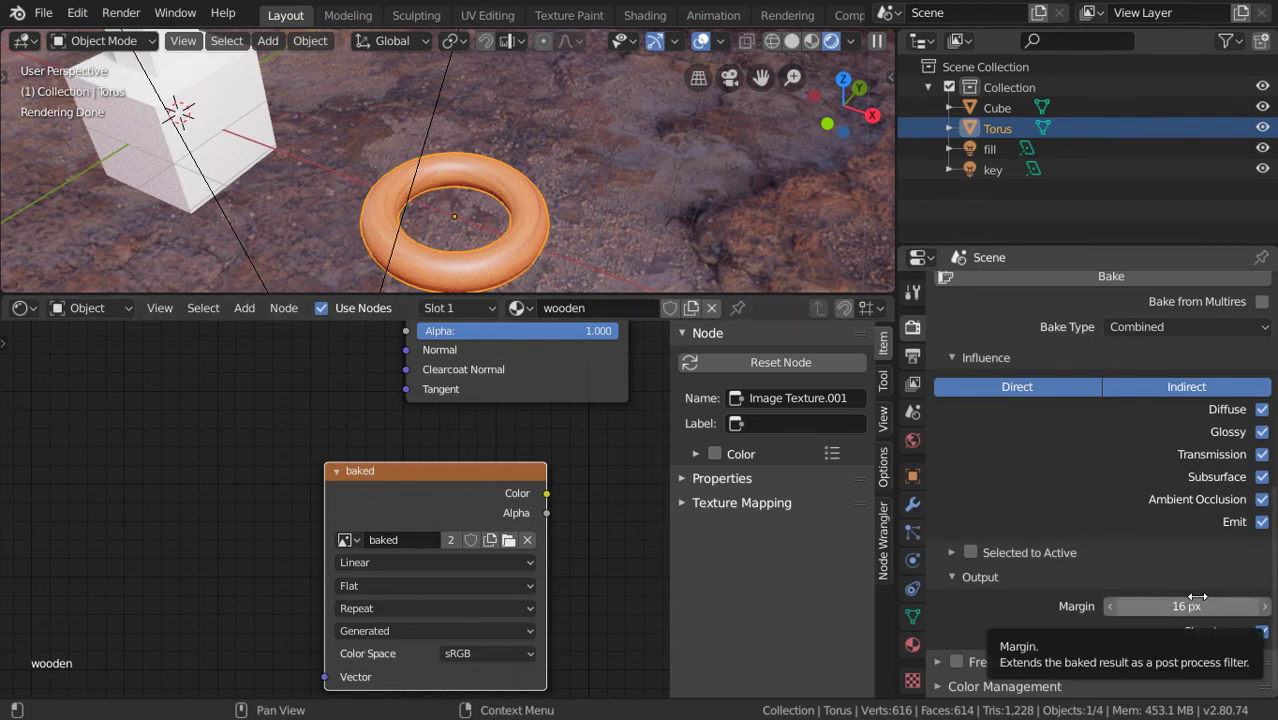
click(1163, 606)
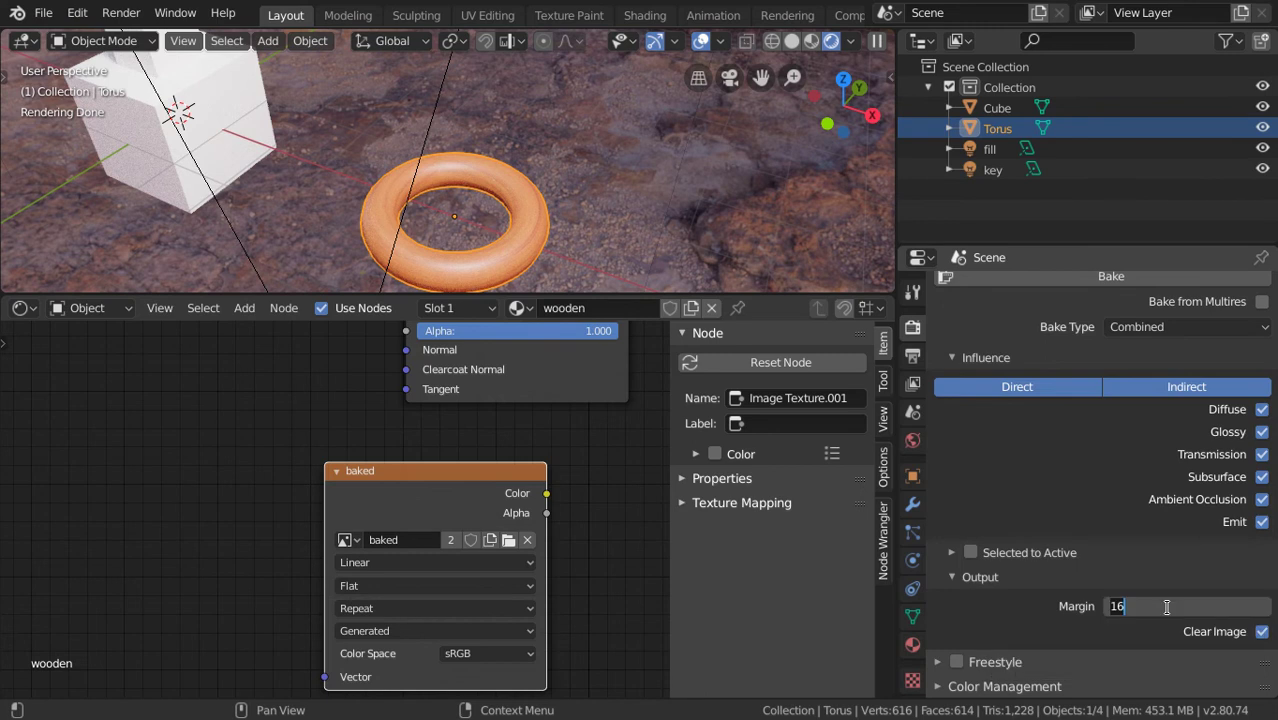
text(8)
key(Return)
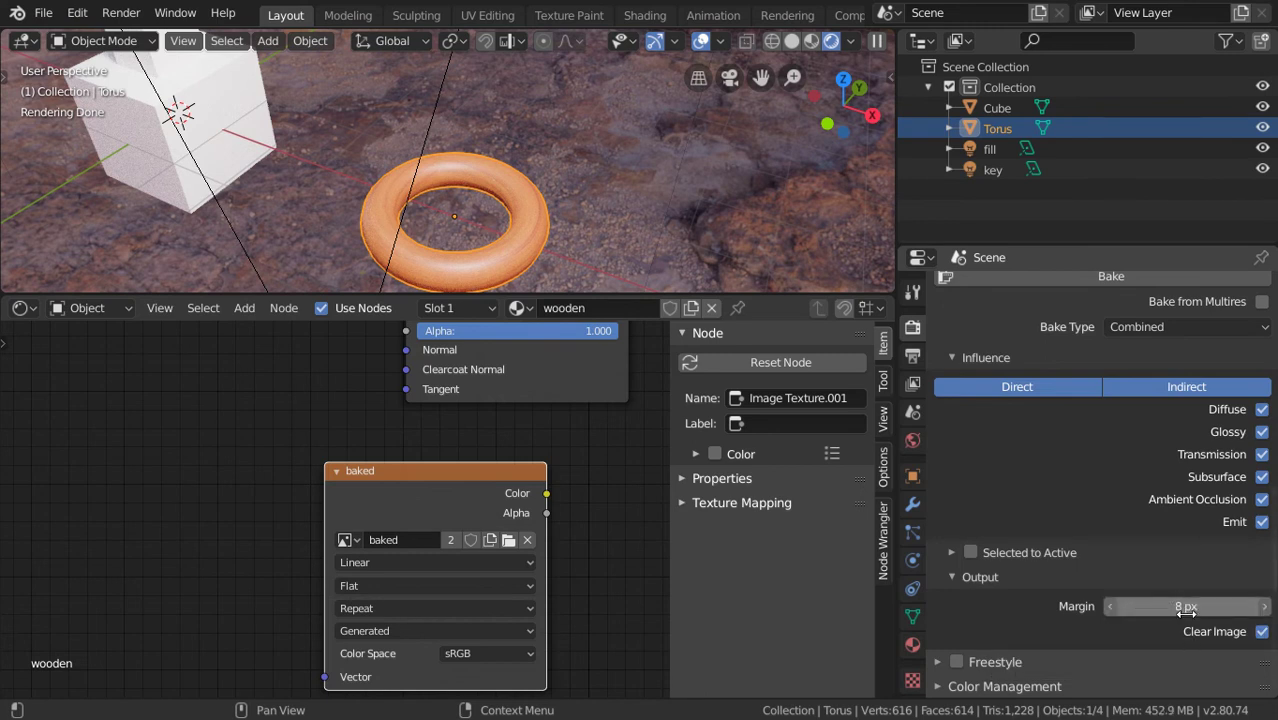
click(1261, 632)
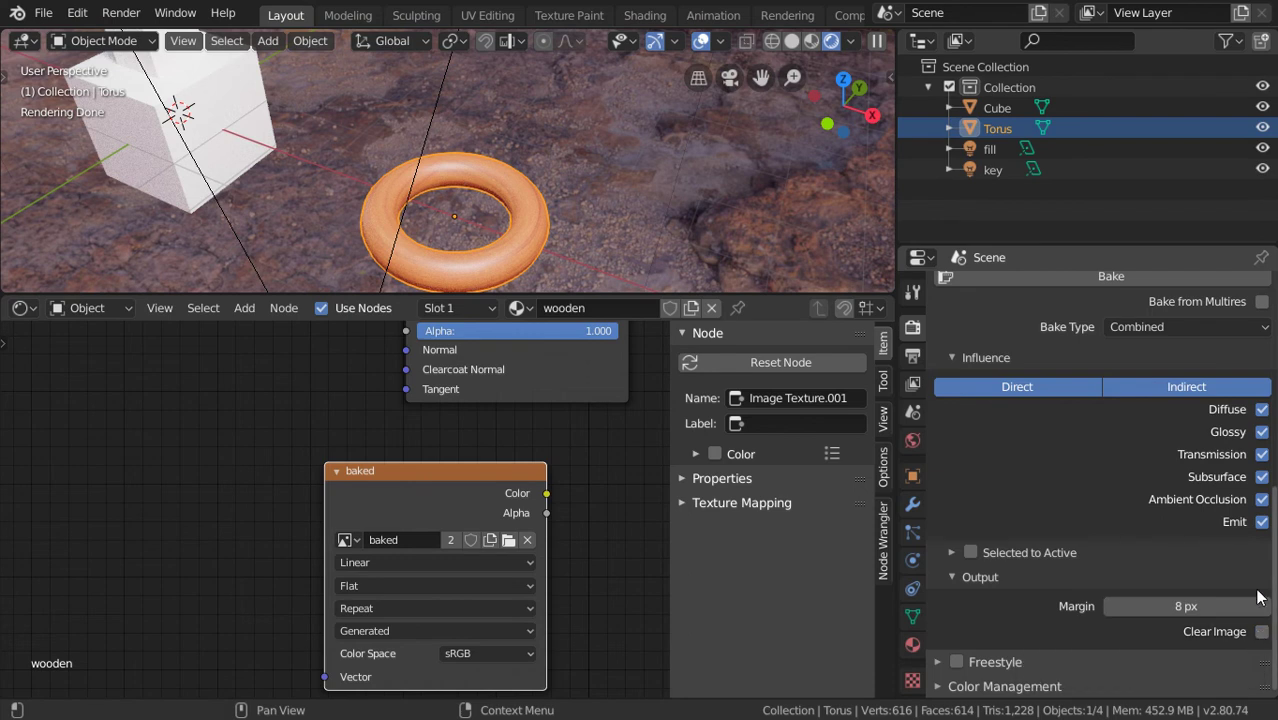
scroll(1151, 395, up, 5)
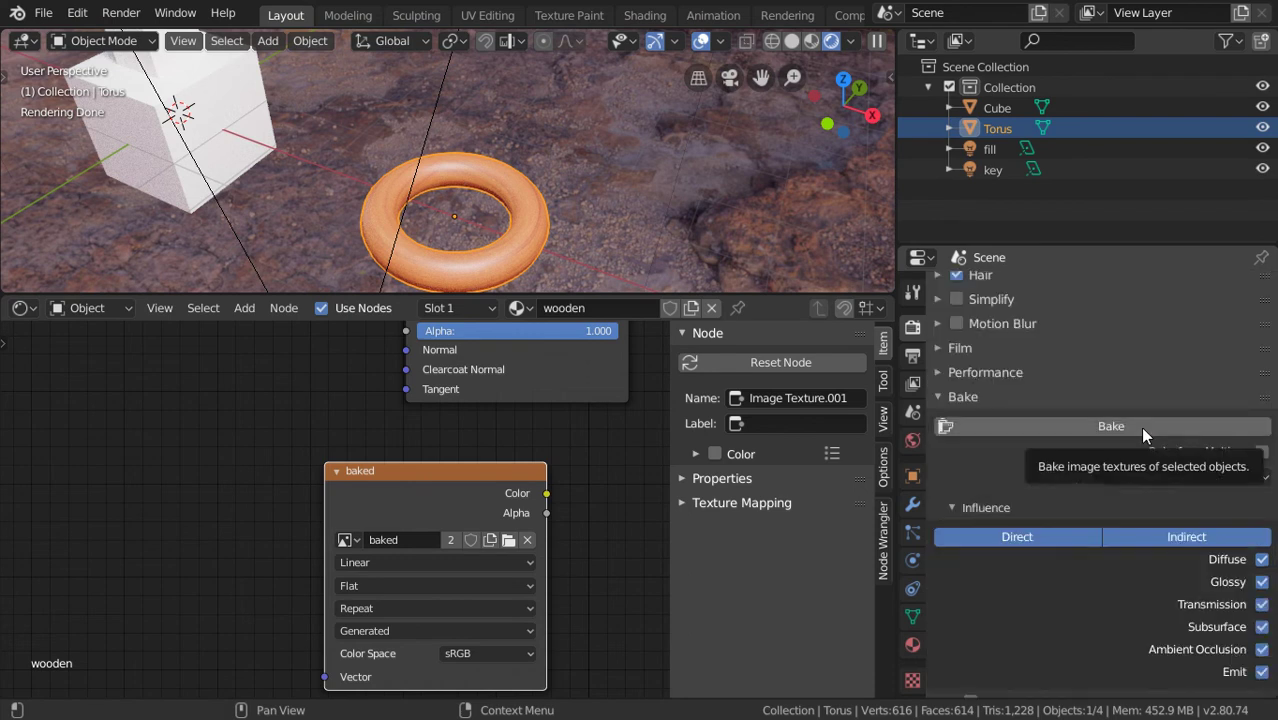
- Run the Combined bake of the torus into the 'baked' image
click(1142, 428)
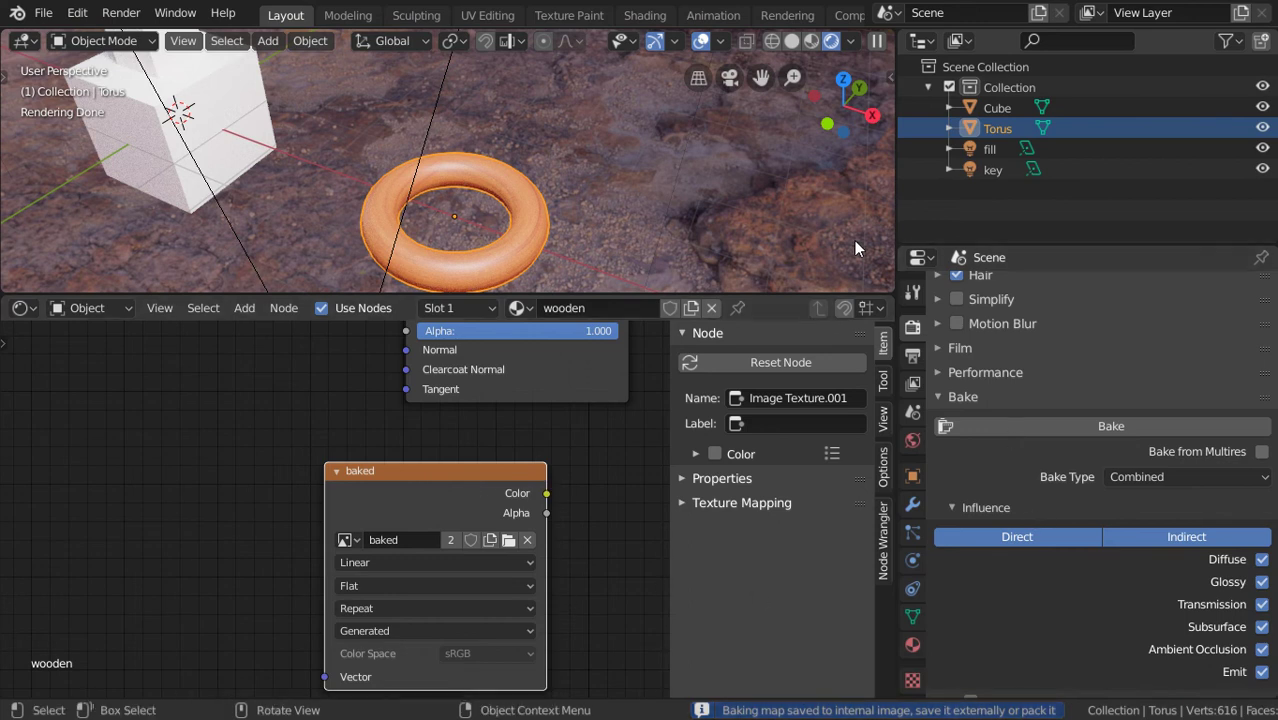
scroll(1115, 398, up, 6)
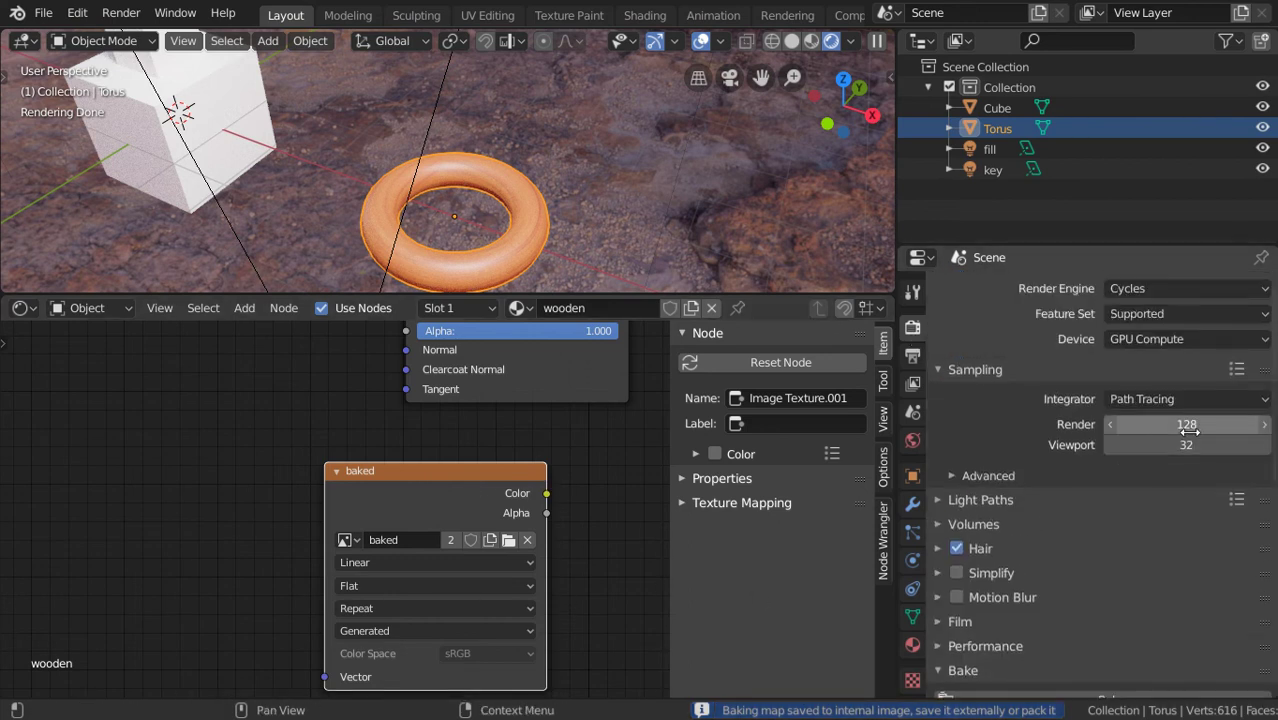
scroll(1124, 454, down, 2)
scroll(1127, 463, down, 2)
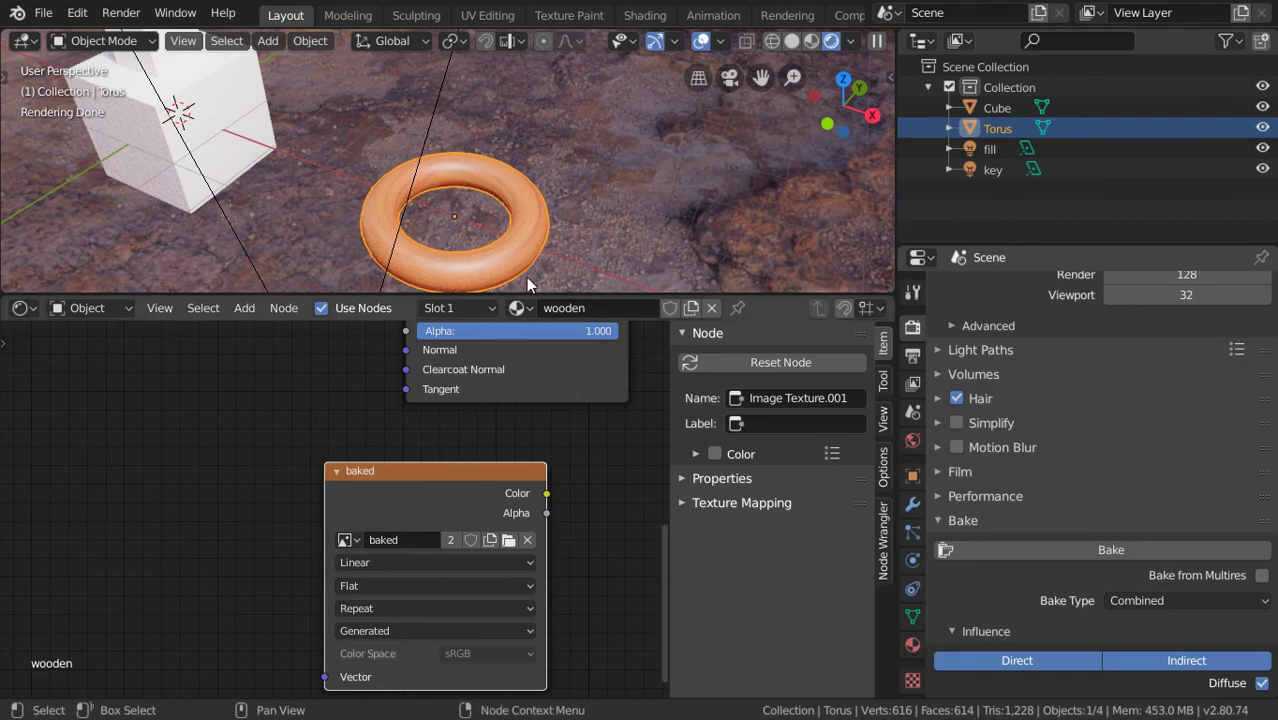
- Switch the bottom area to the Image Editor to view the baked texture
click(25, 308)
click(73, 427)
scroll(355, 420, down, 2)
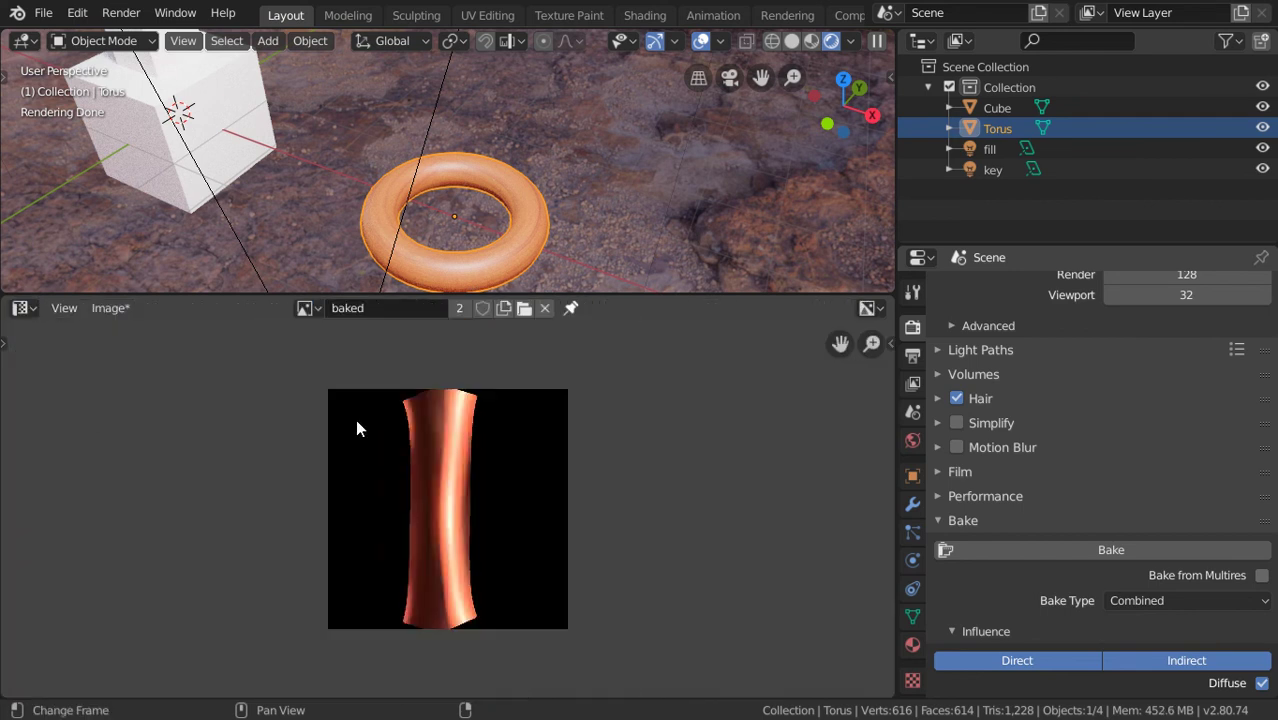
scroll(437, 450, up, 3)
scroll(476, 420, down, 3)
scroll(475, 440, up, 2)
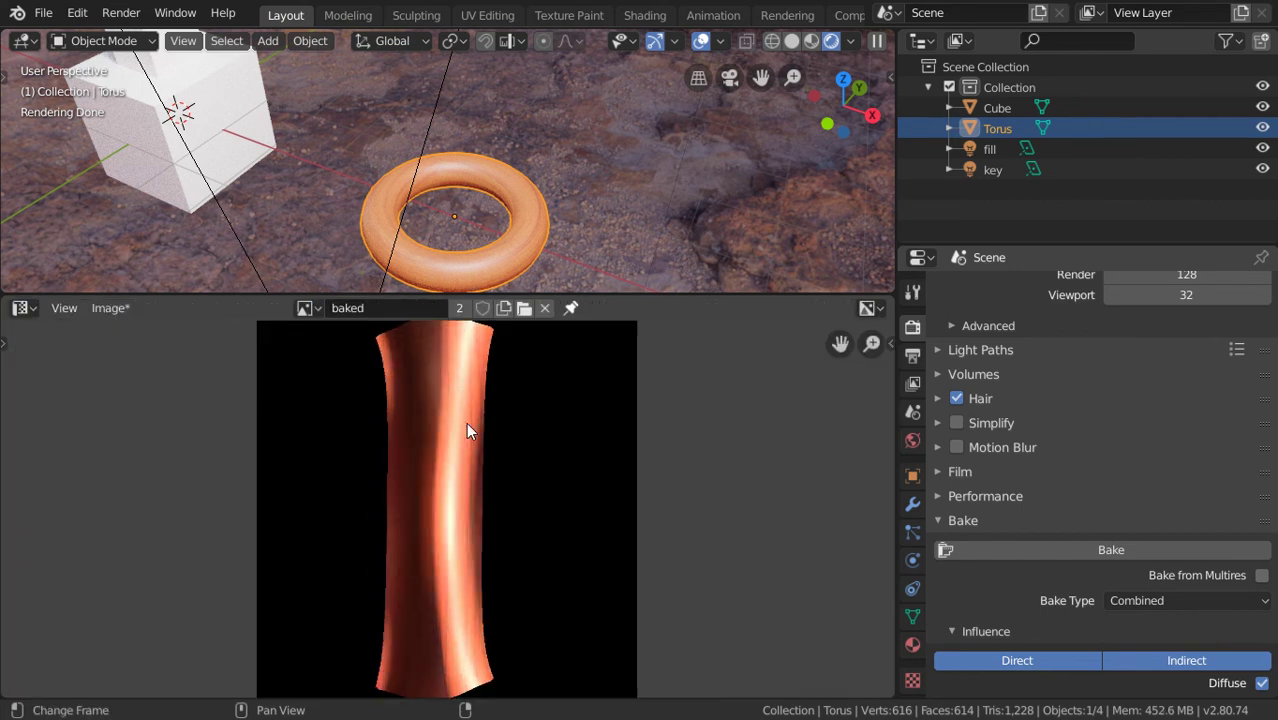
- Save the baked image to disk as baked.png
click(110, 308)
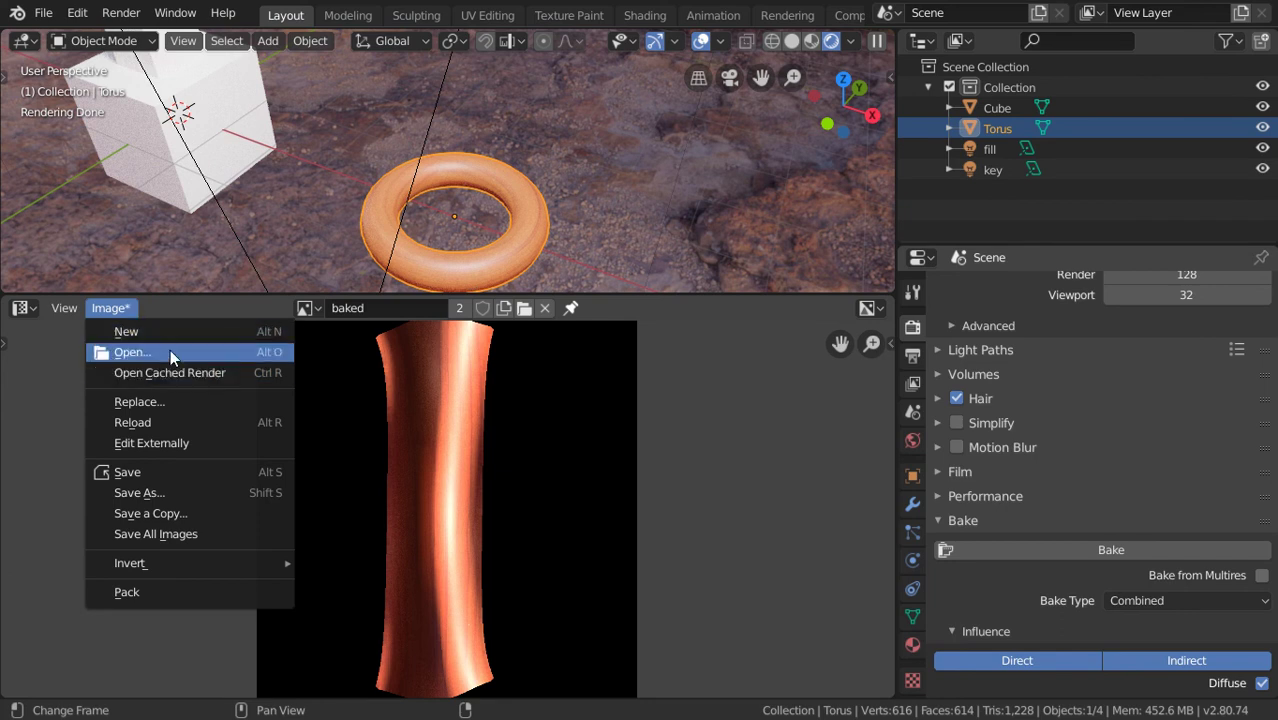
click(226, 489)
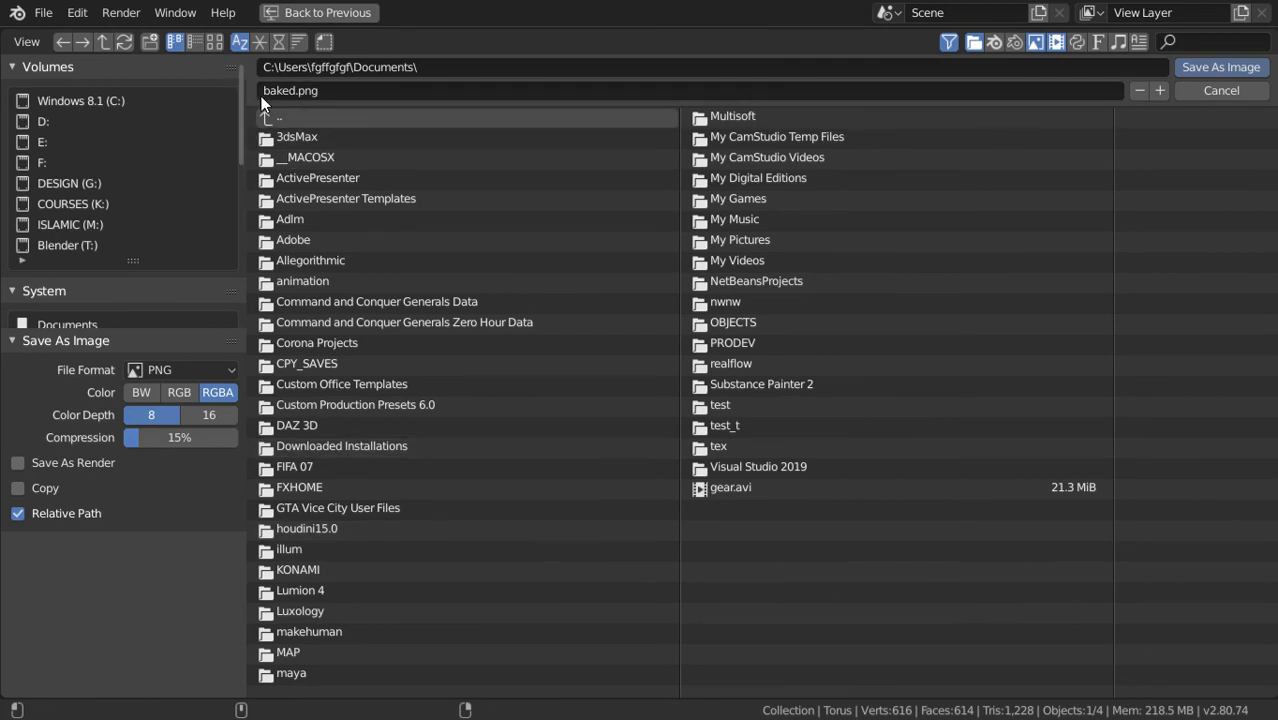
click(1214, 70)
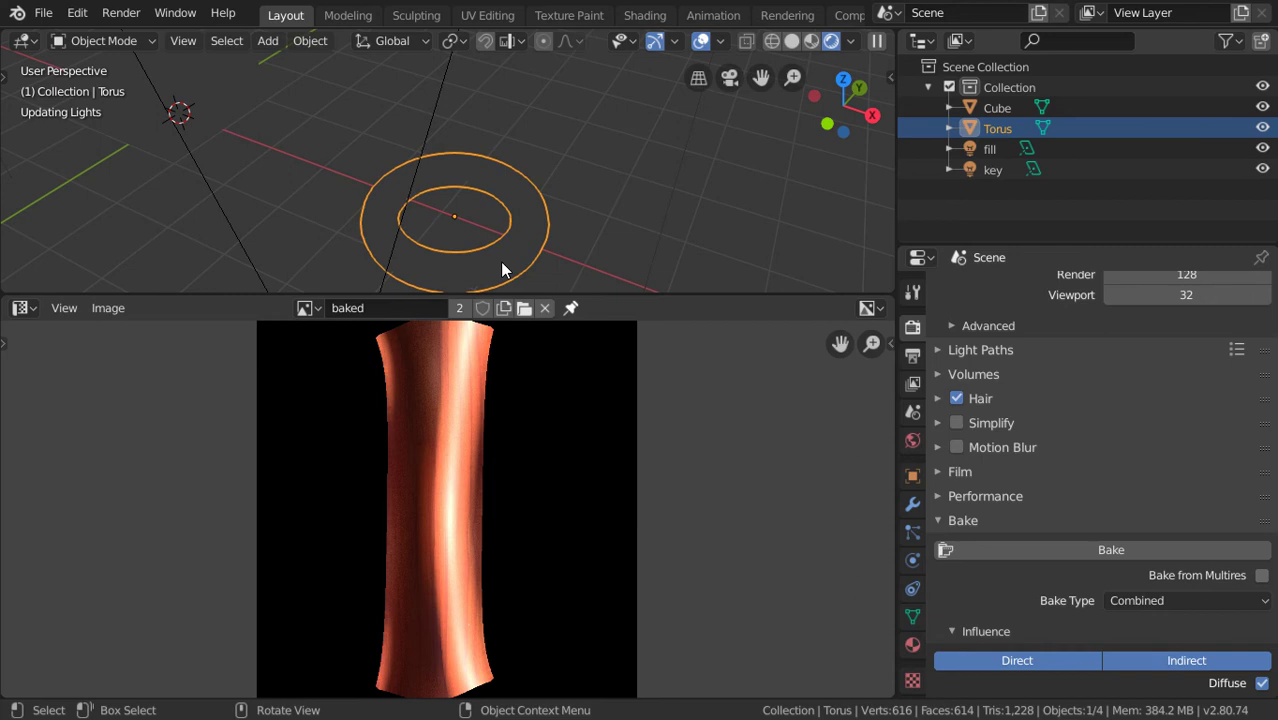
- Switch the lower area back to the Shader Editor with the material's nodes
click(20, 308)
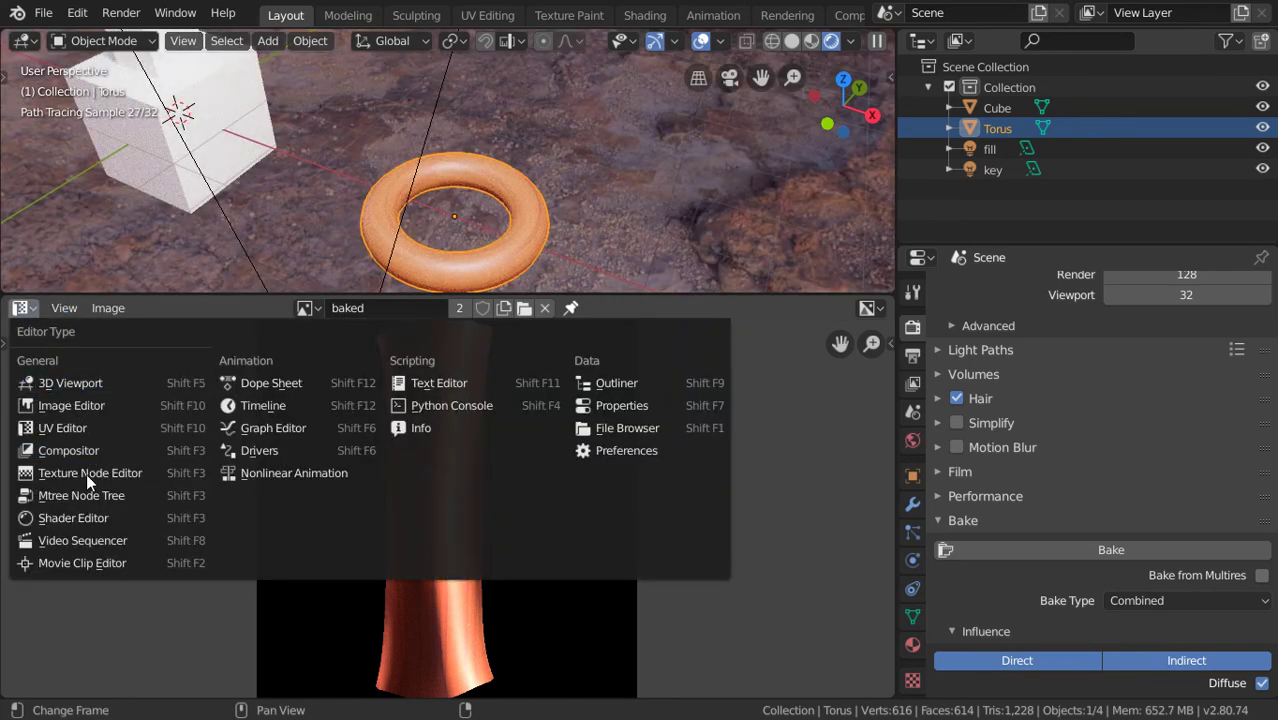
click(86, 521)
scroll(390, 543, down, 3)
scroll(486, 480, down, 3)
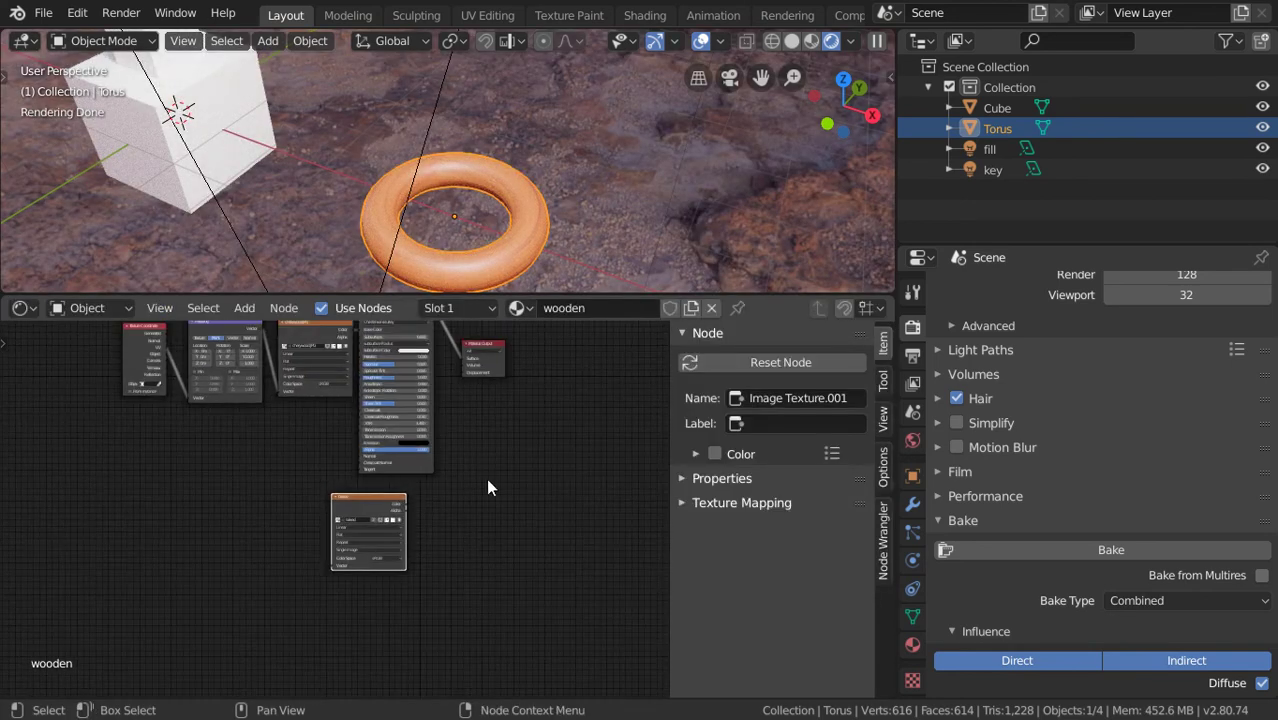
shift+scroll(443, 476, up, 3)
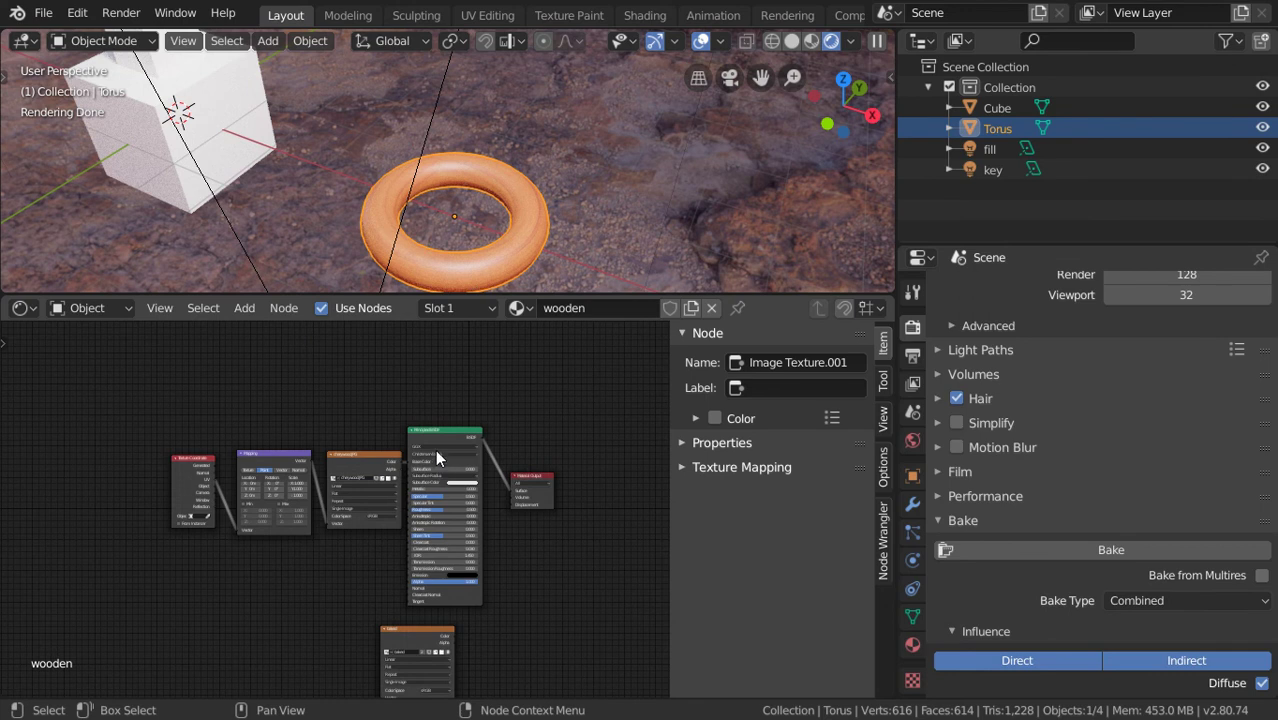
- Delete the old wooden node chain and reposition the baked image node
key(b)
drag(416, 412, 141, 527)
key(Delete)
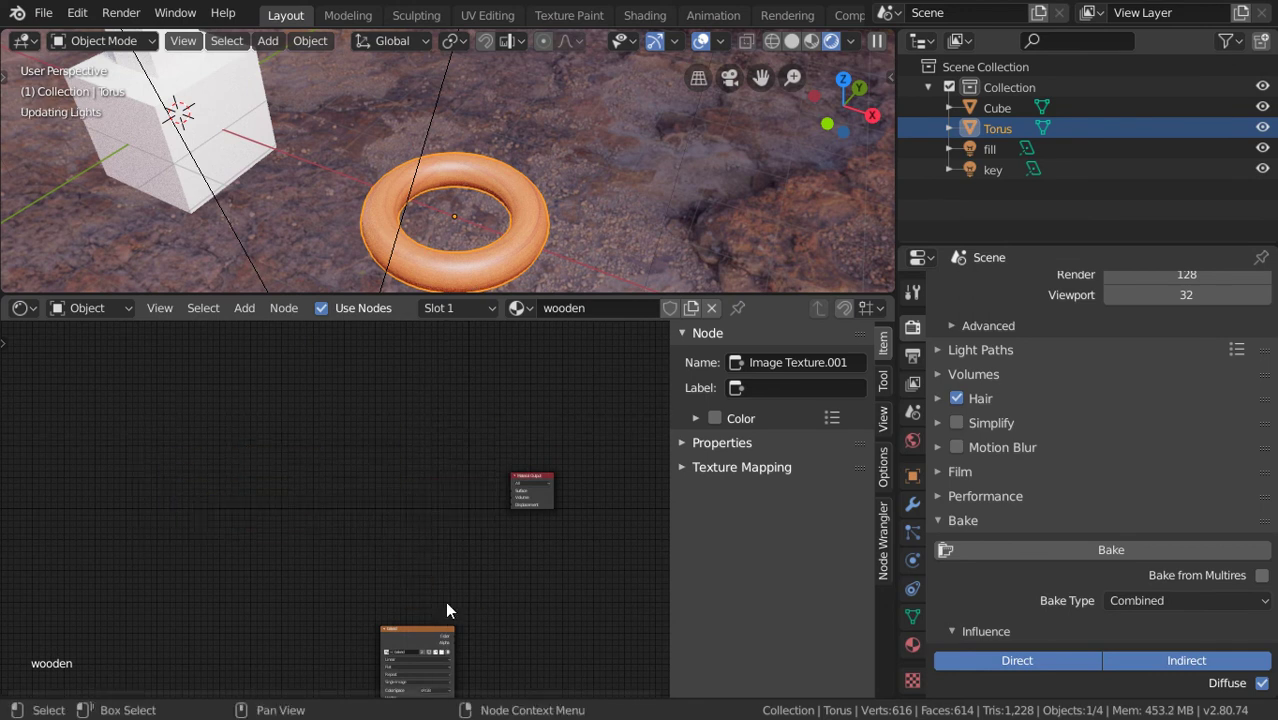
key(b)
mouse_move(421, 622)
mouse_down()
mouse_move(376, 487)
mouse_move(407, 627)
mouse_up()
key(g)
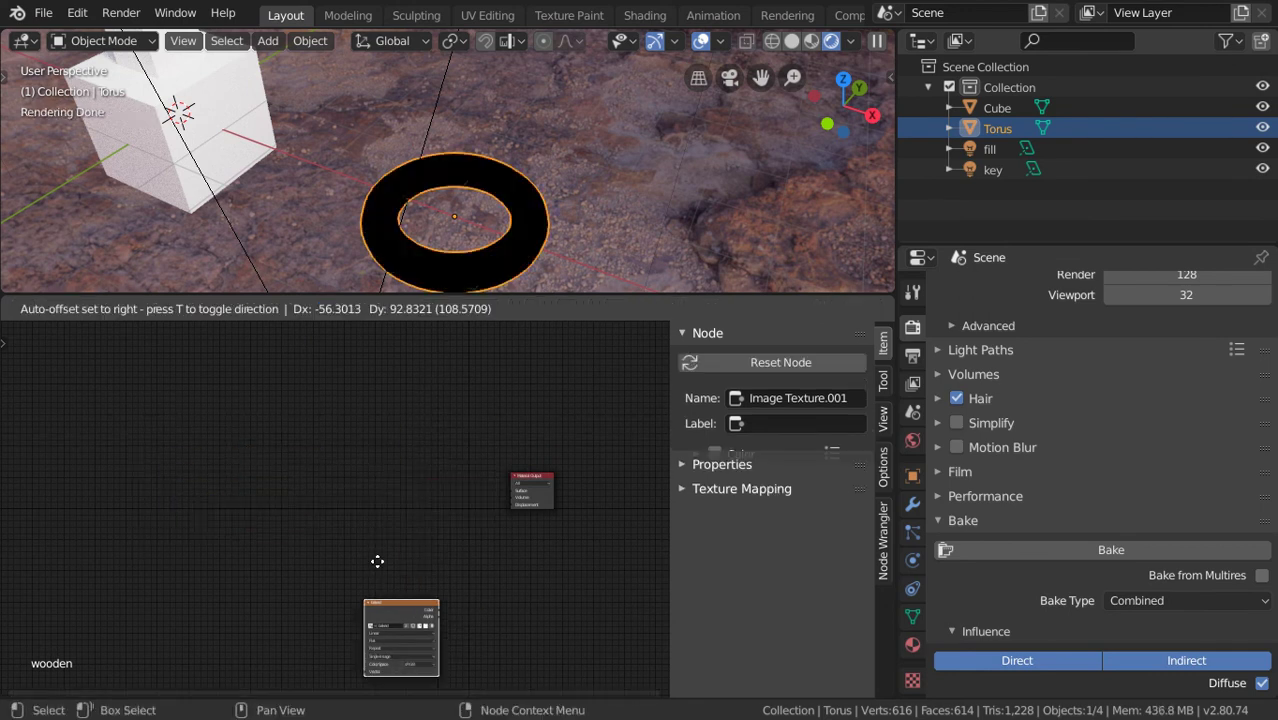
click(377, 561)
key(KP_Decimal)
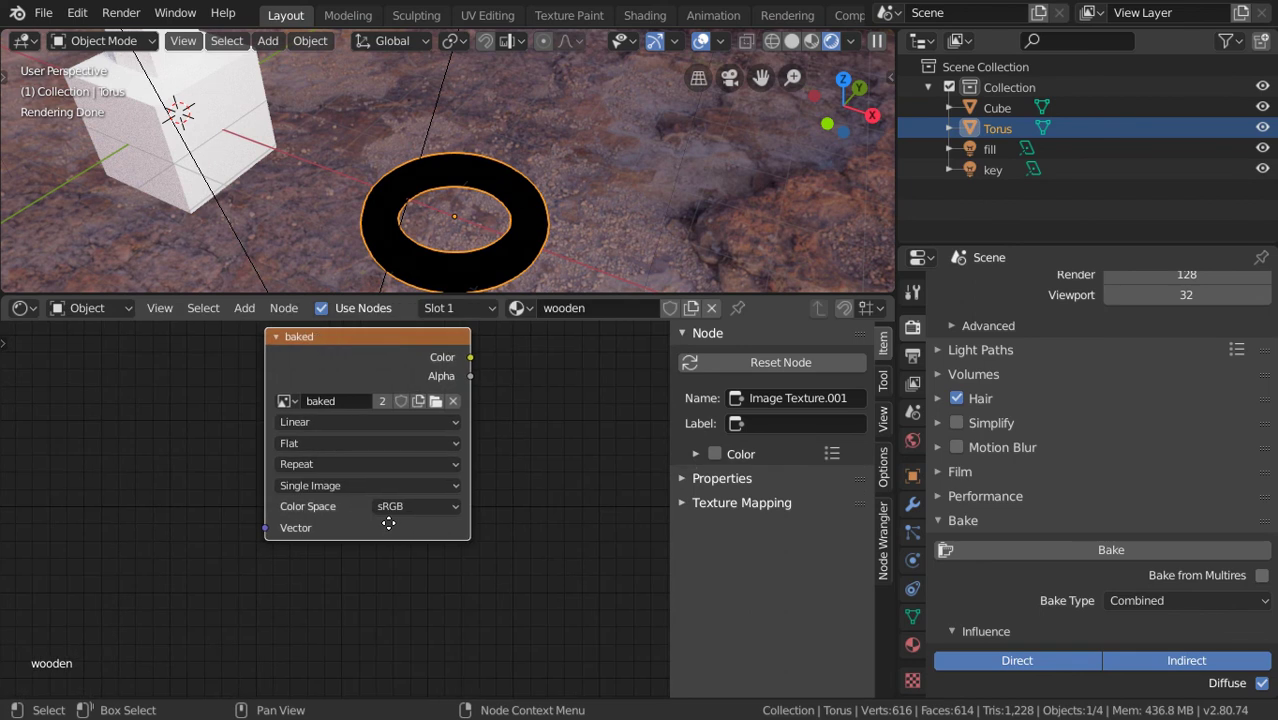
key(Home)
- Add an Emission shader linking baked Color to Emission to Material Output Surface
key(shift+a)
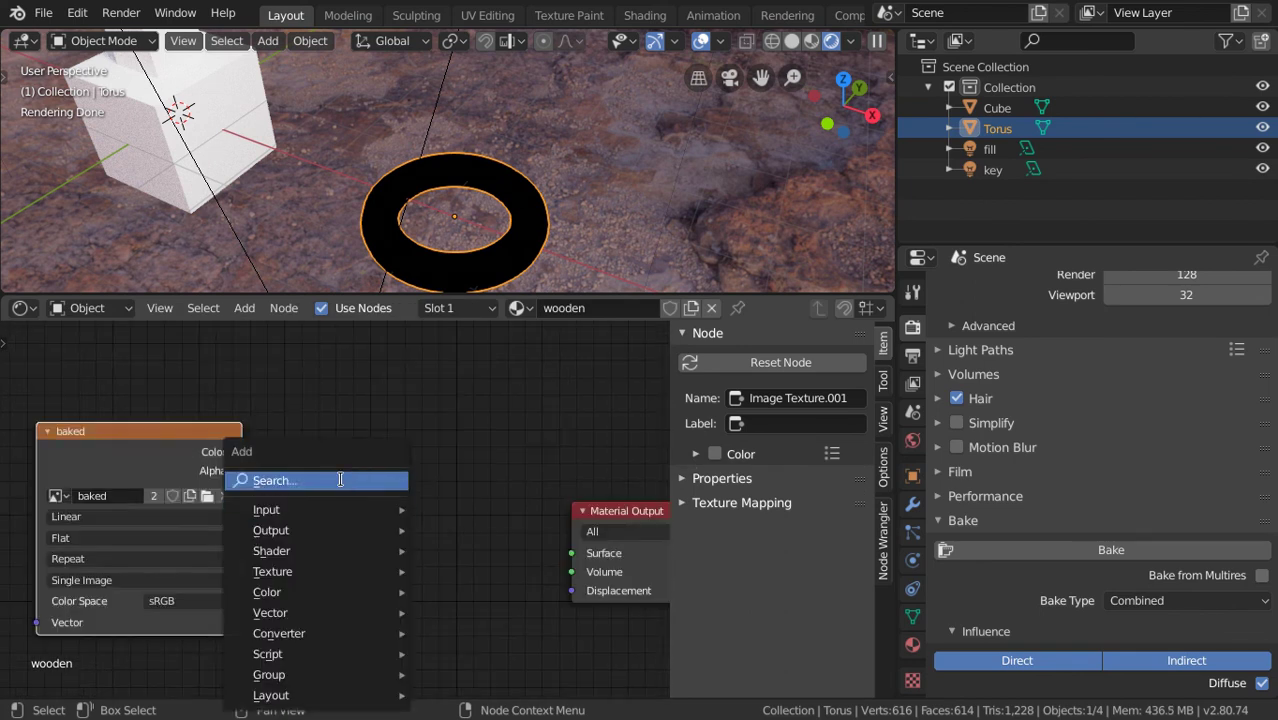
click(340, 480)
text(image)
click(430, 507)
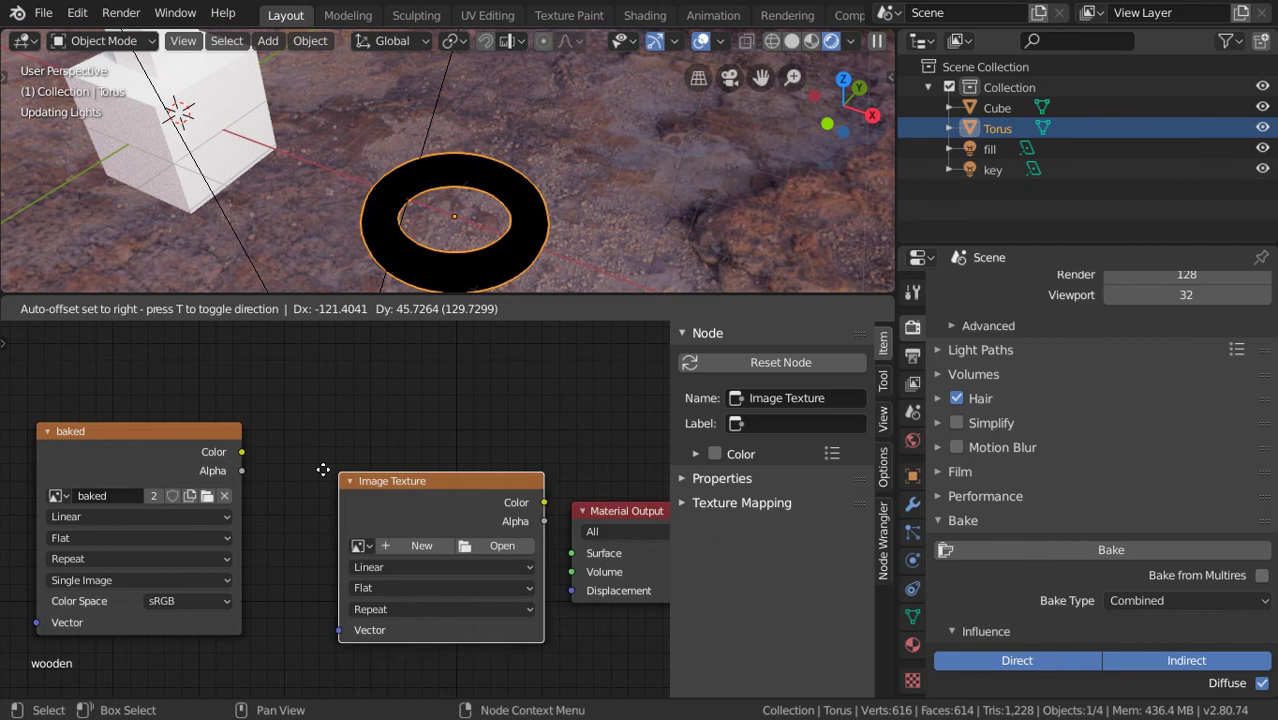
key(Escape)
key(shift+a)
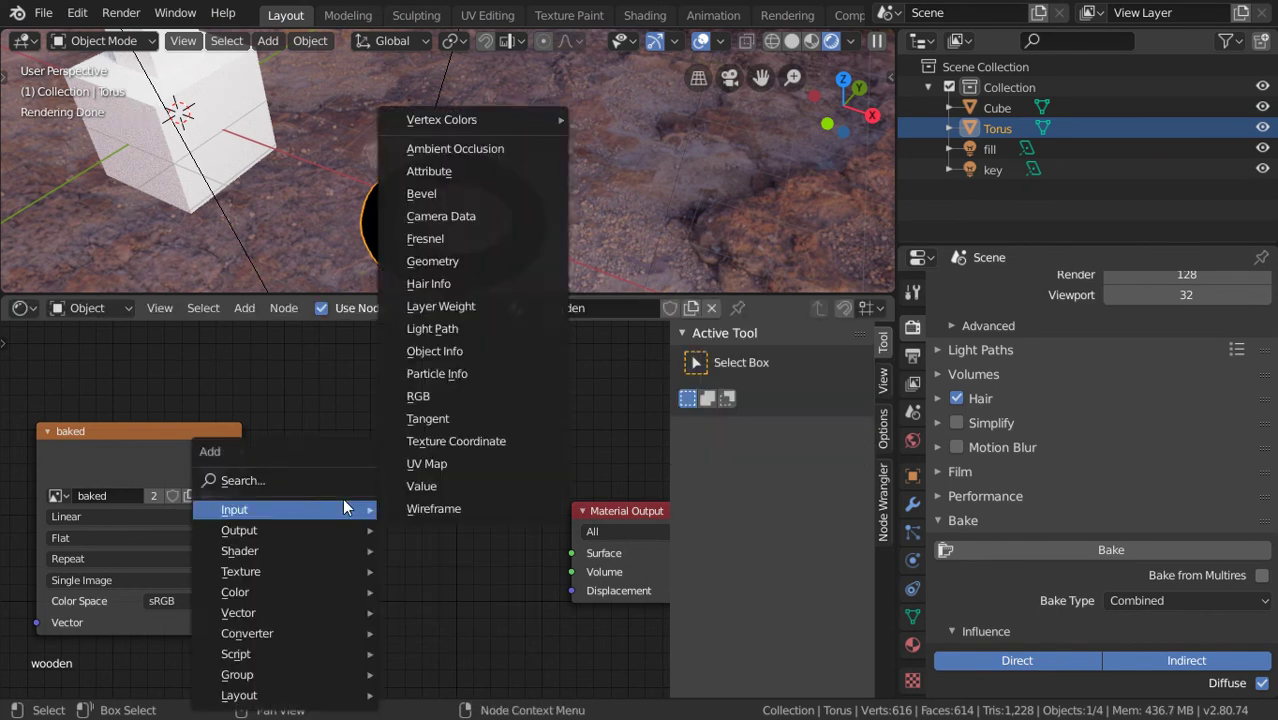
mouse_move(240, 551)
click(436, 189)
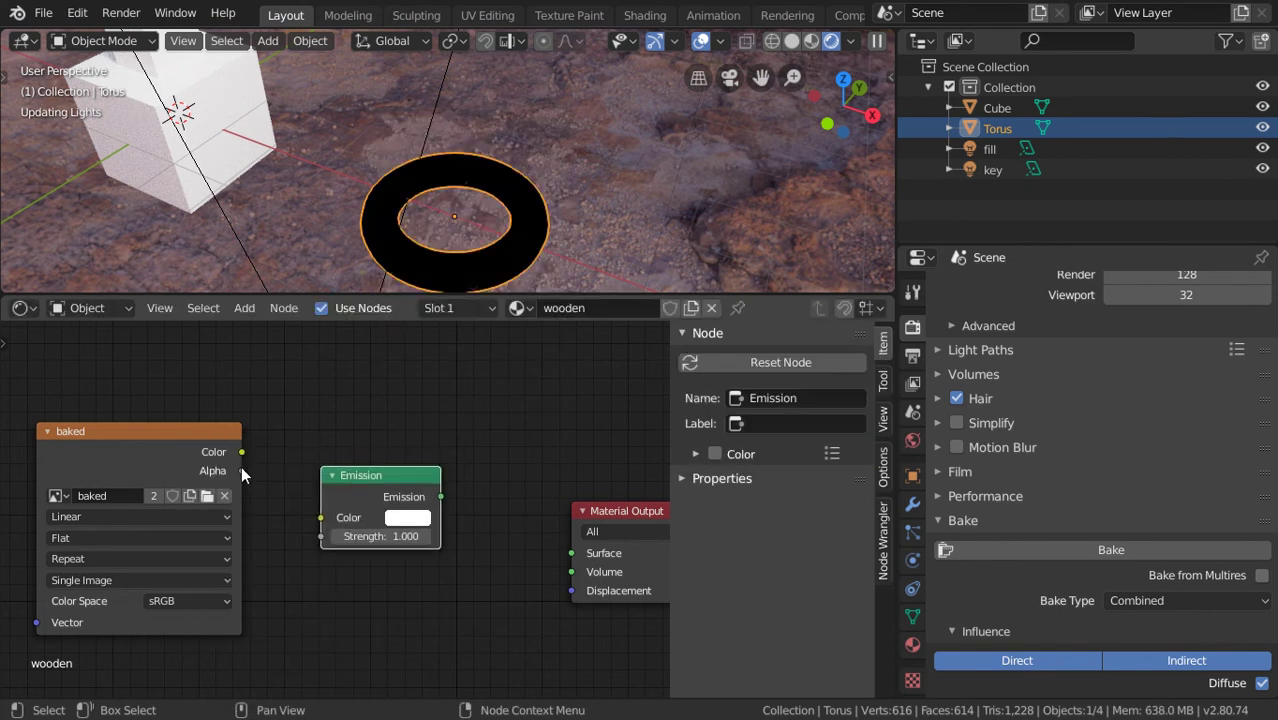
drag(241, 452, 320, 517)
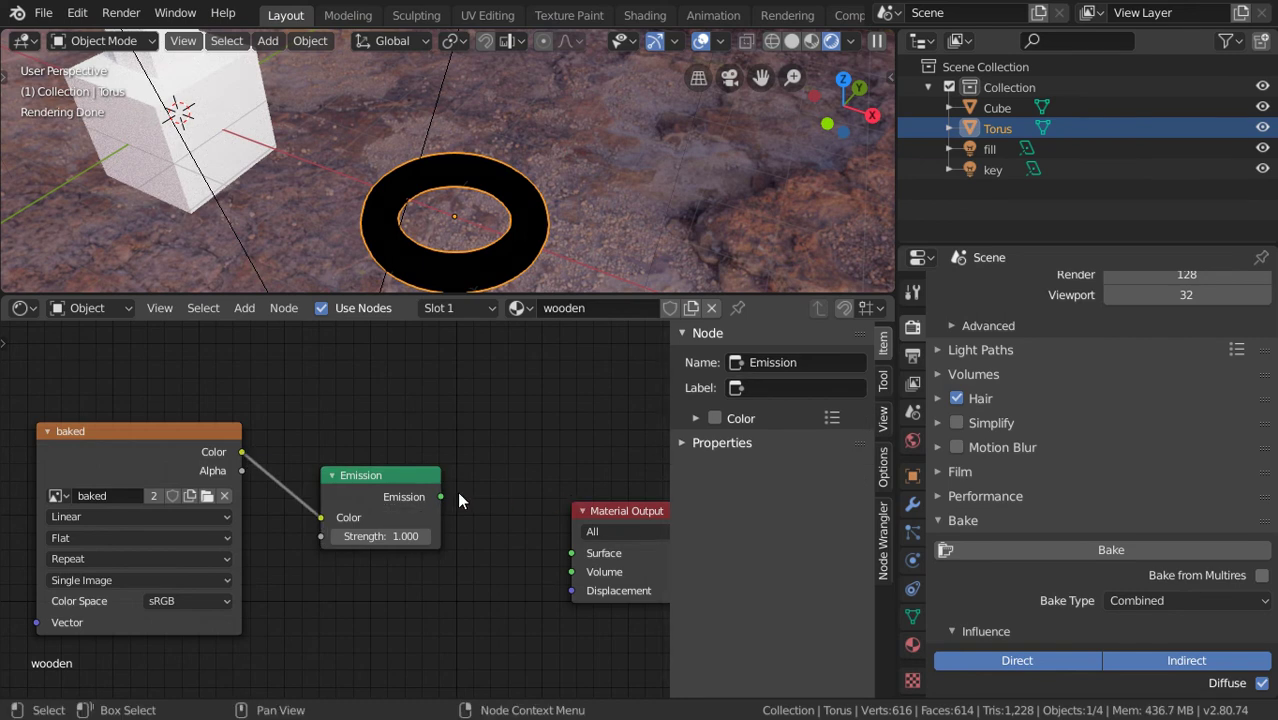
drag(573, 572, 572, 553)
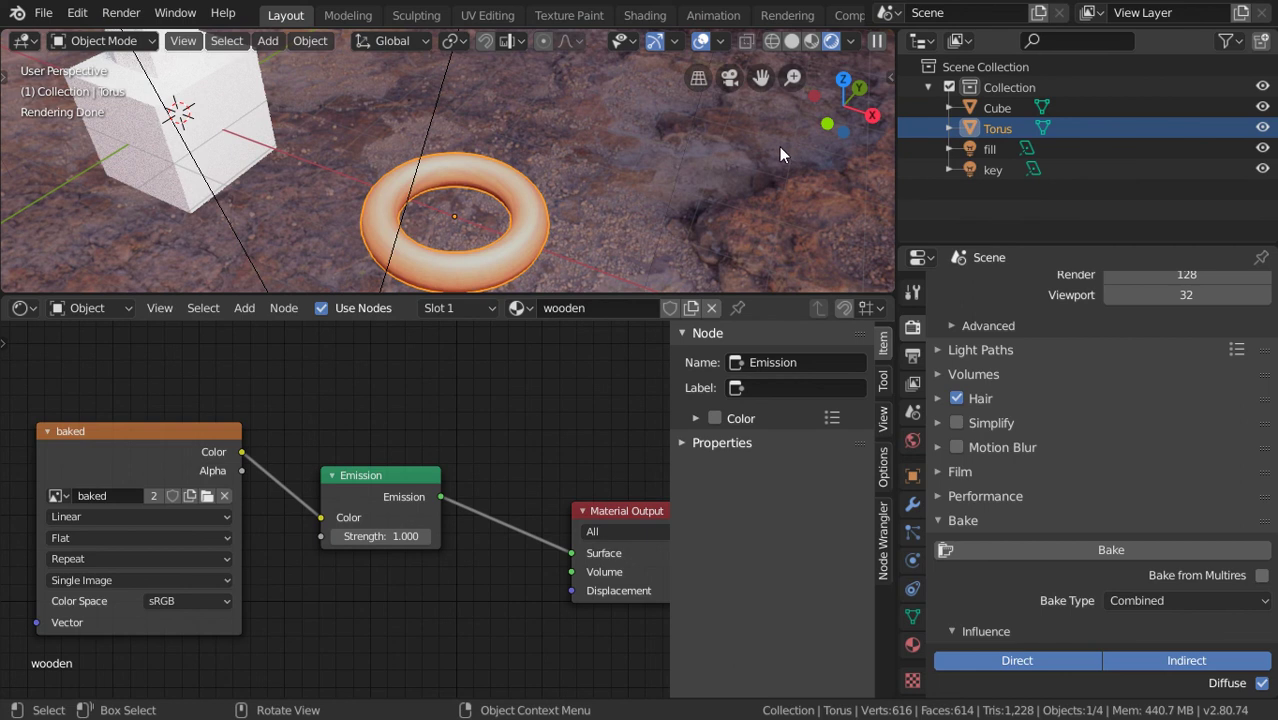
- Set the HDRI world strength to 0 and switch the viewport to Solid shading
click(912, 441)
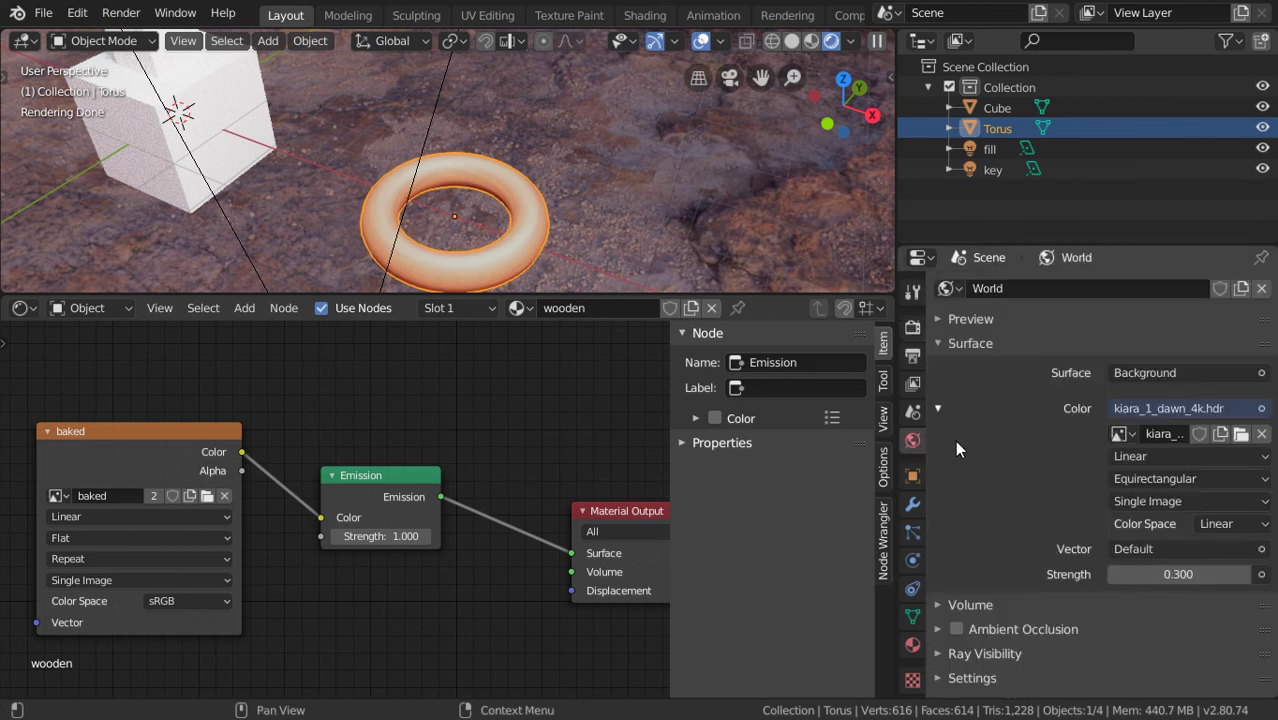
drag(1183, 570, 1140, 572)
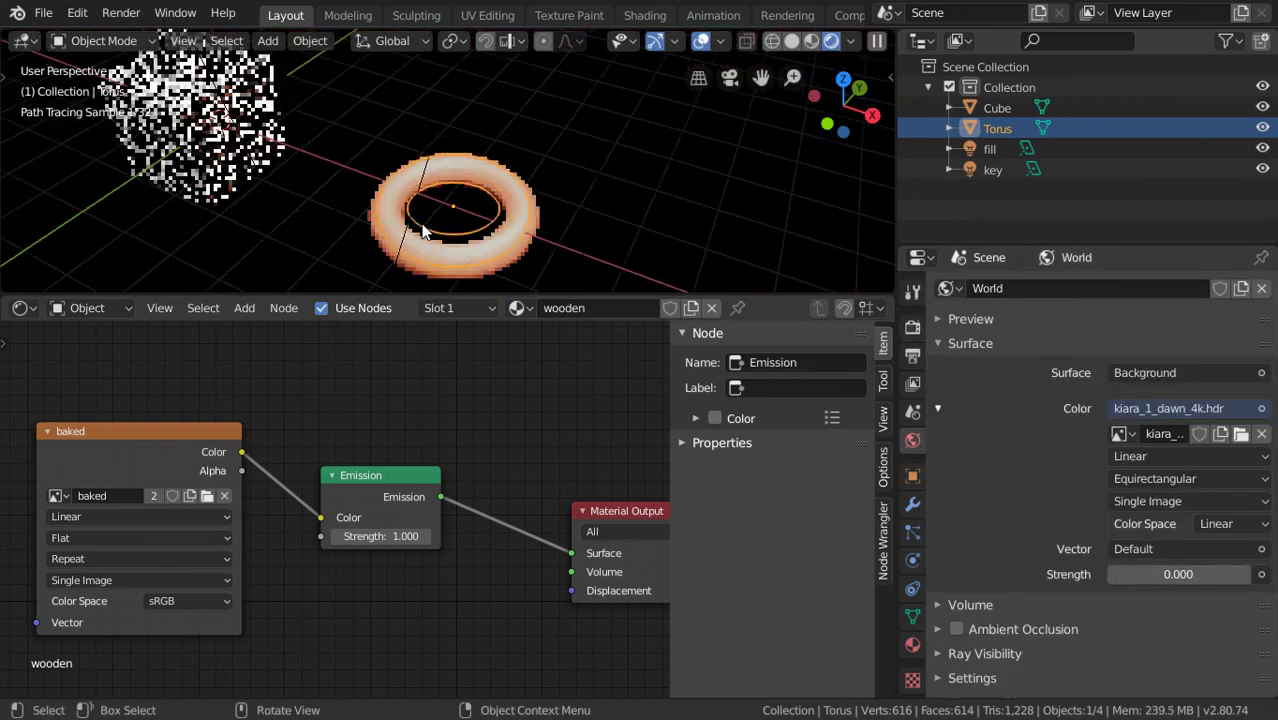
mouse_move(421, 223)
middle_down()
mouse_move(444, 36)
mouse_move(457, 120)
mouse_move(490, 145)
middle_up()
key(z)
click(659, 146)
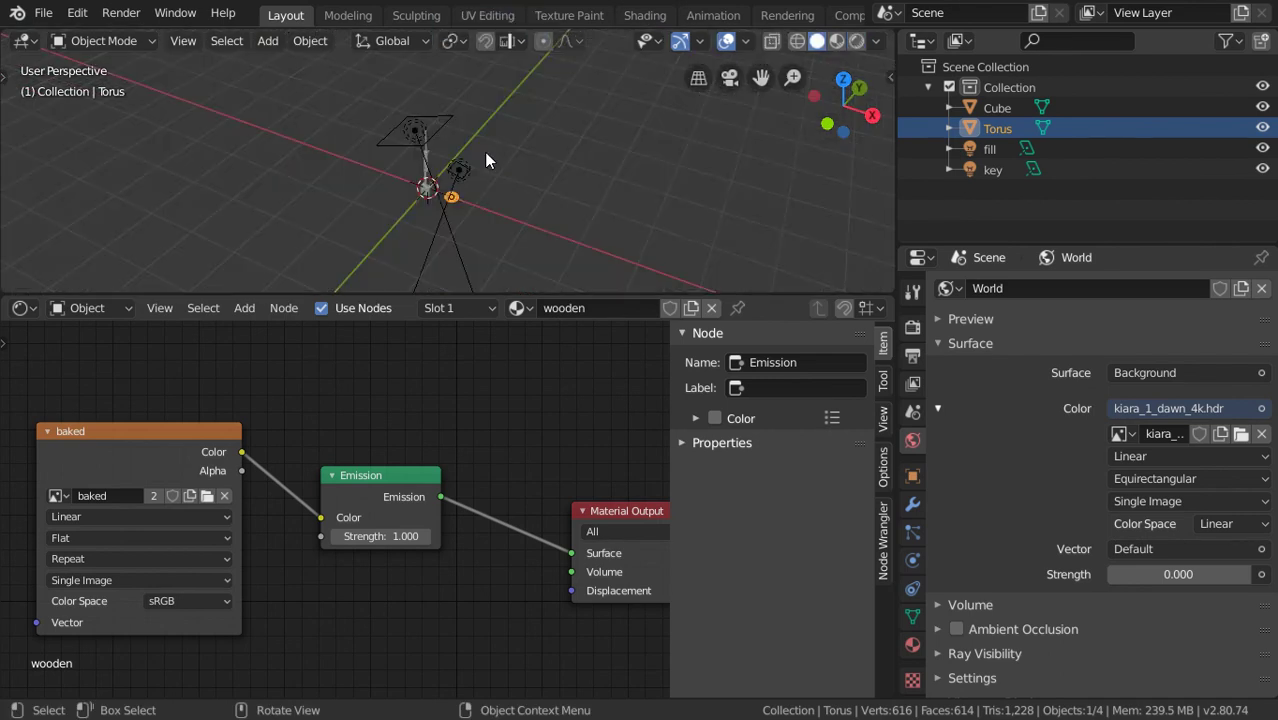
- Delete the key light, Cube and fill light, then return to Rendered shading
click(462, 170)
key(x)
click(407, 95)
key(x)
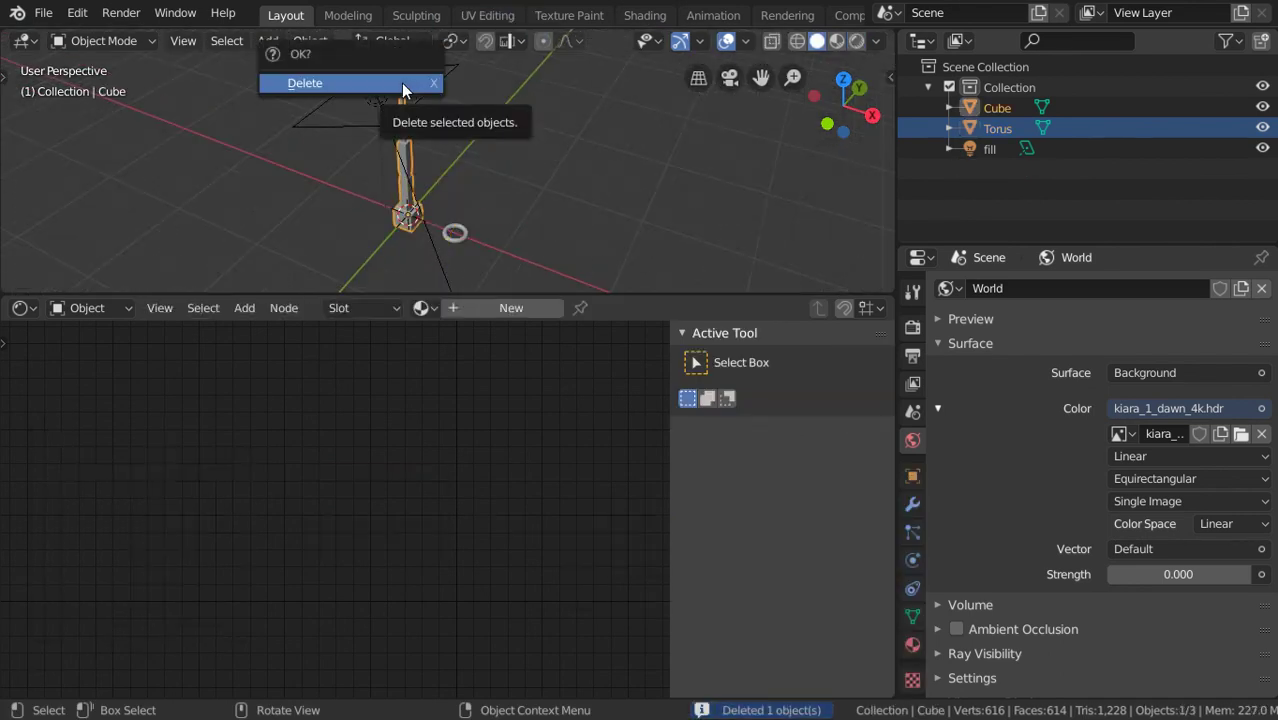
click(403, 88)
key(x)
click(400, 105)
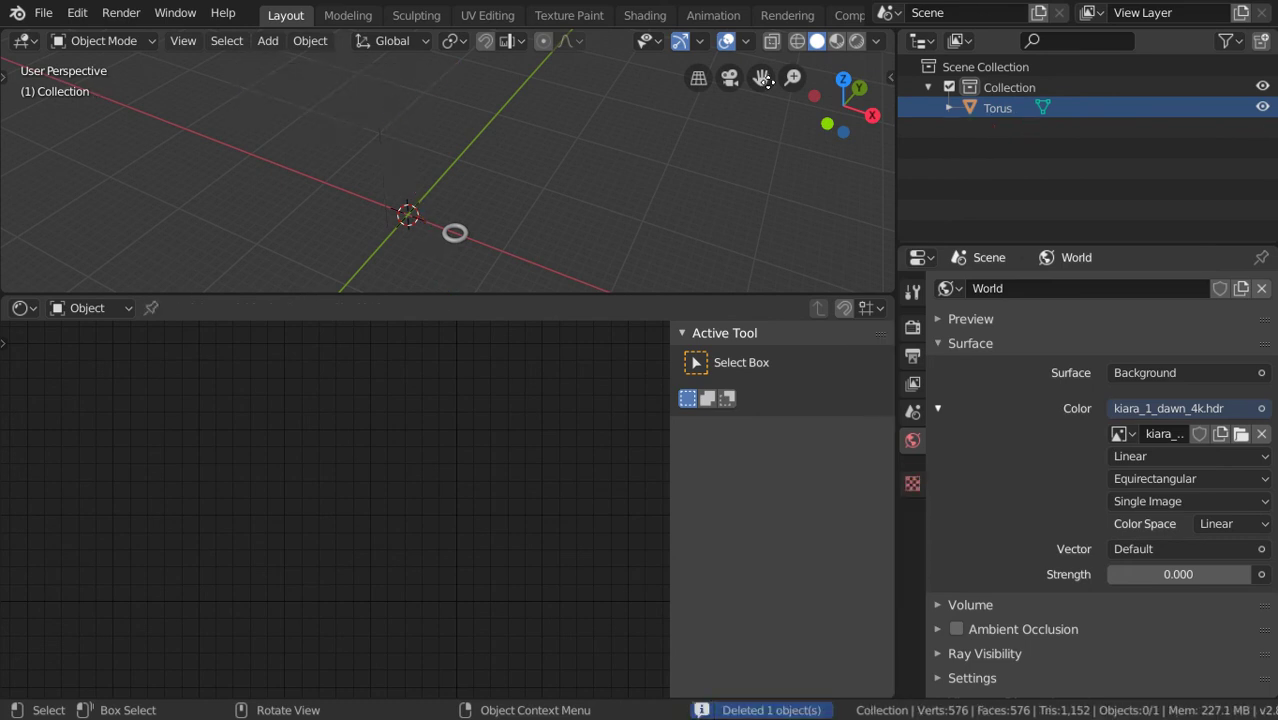
key(shift+z)
- Enlarge the 3D view, centre the torus, and zoom and orbit to a low side view
scroll(415, 269, up, 4)
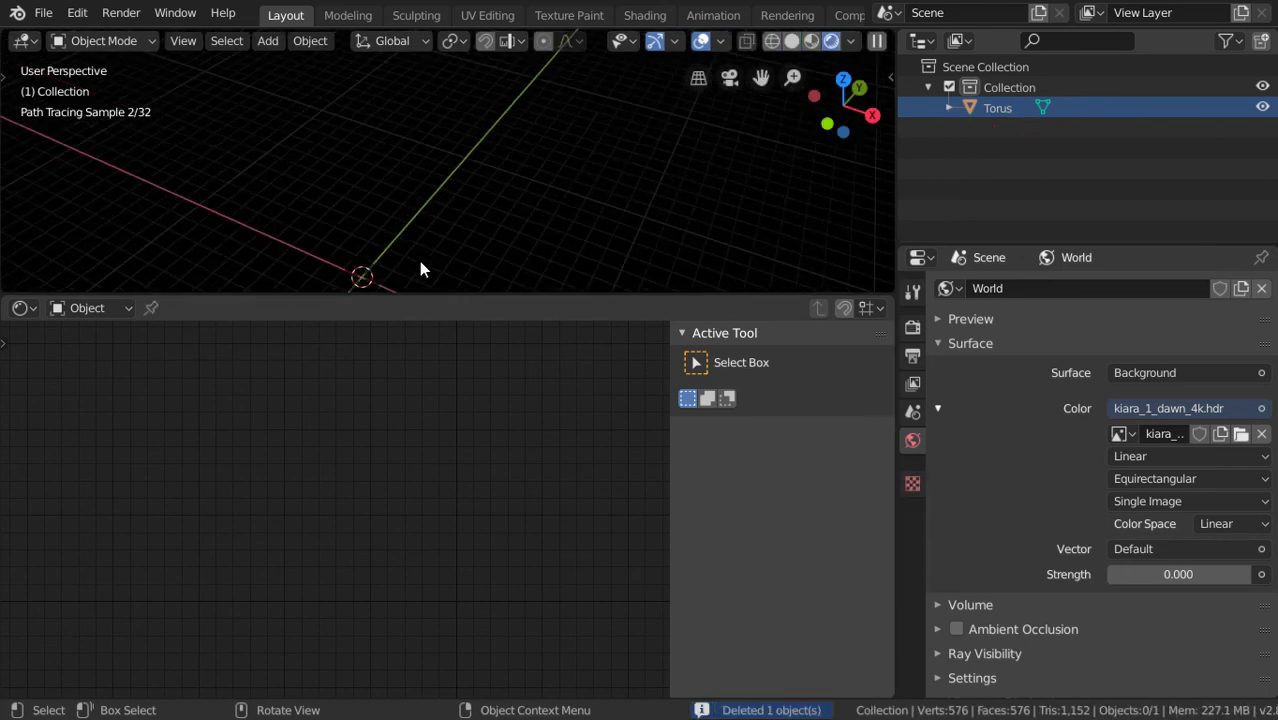
mouse_move(431, 296)
mouse_down()
mouse_move(420, 386)
mouse_move(563, 617)
mouse_up()
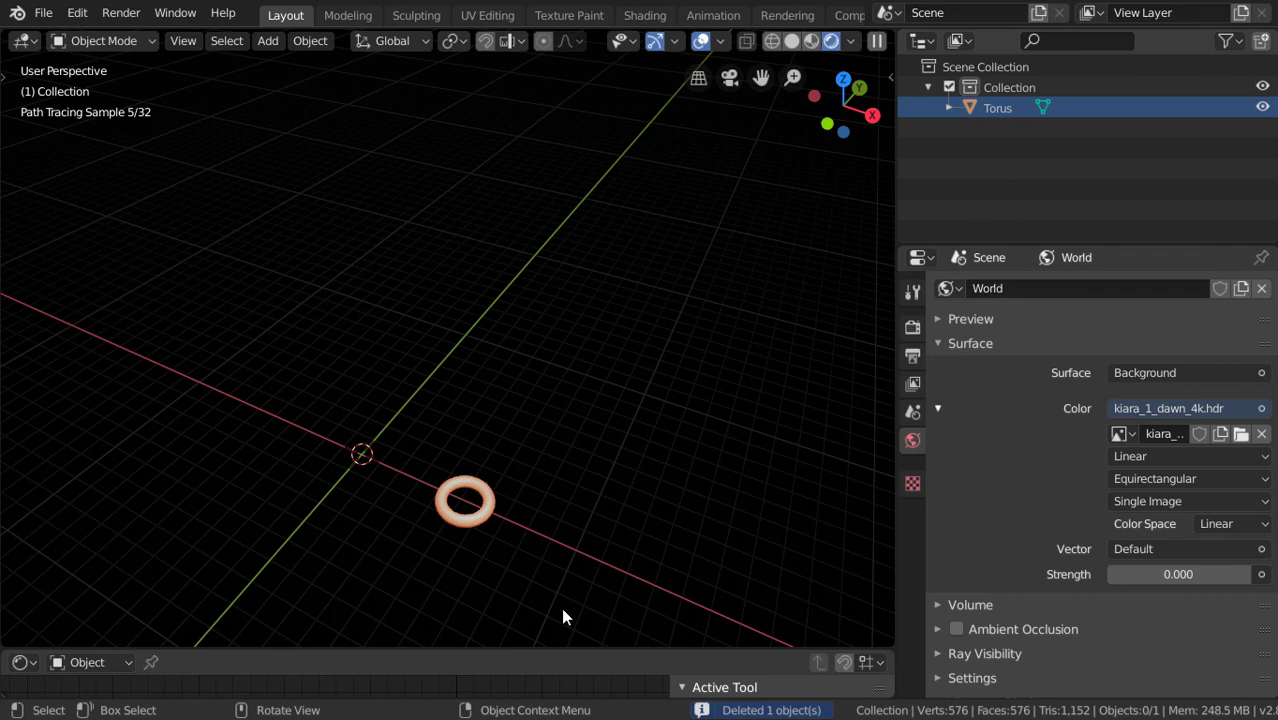
scroll(563, 617, up, 6)
mouse_move(479, 257)
shift+middle_down()
mouse_move(431, 427)
mouse_move(256, 314)
shift+middle_up()
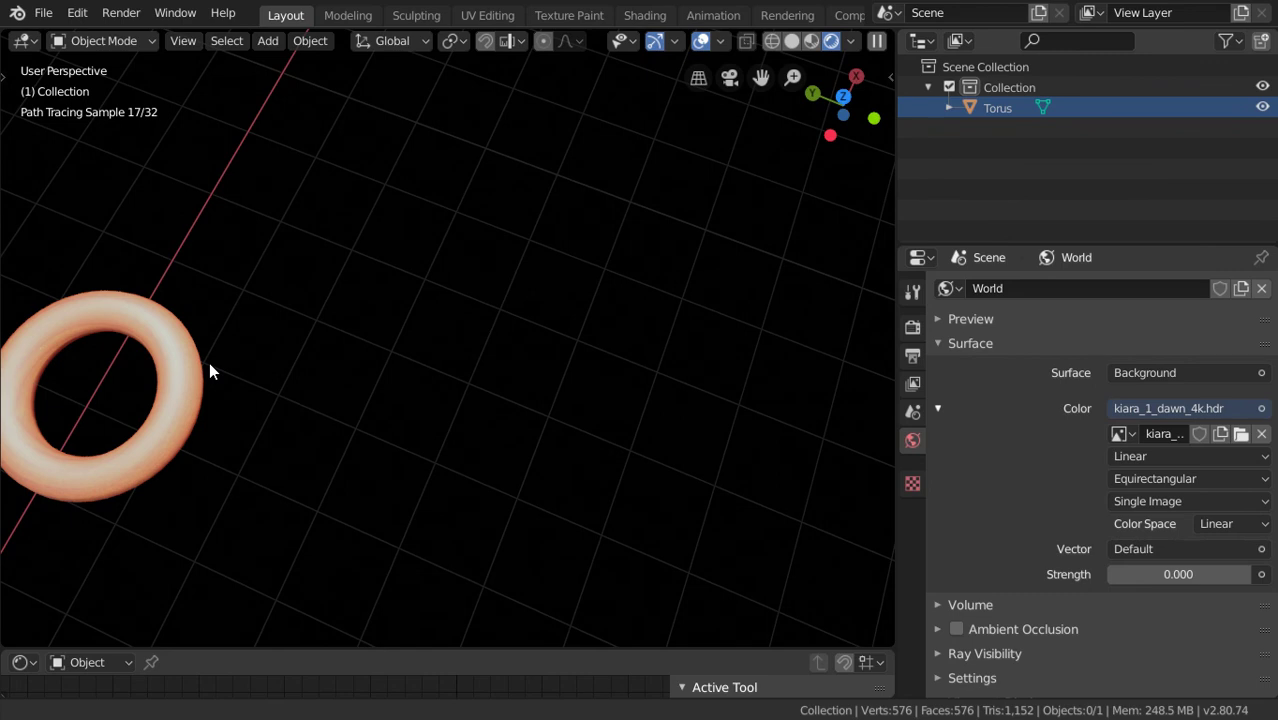
mouse_move(209, 370)
middle_down()
mouse_move(514, 237)
mouse_move(442, 379)
middle_up()
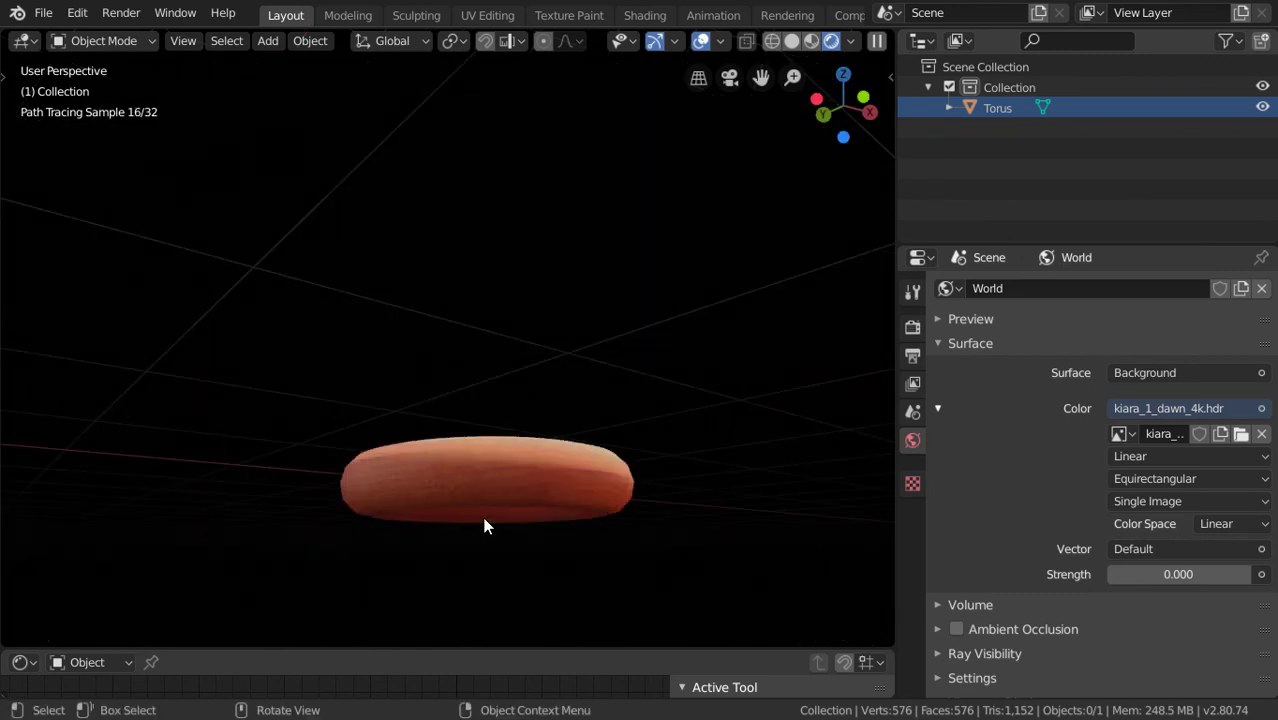
scroll(485, 525, up, 3)
scroll(508, 317, up, 2)
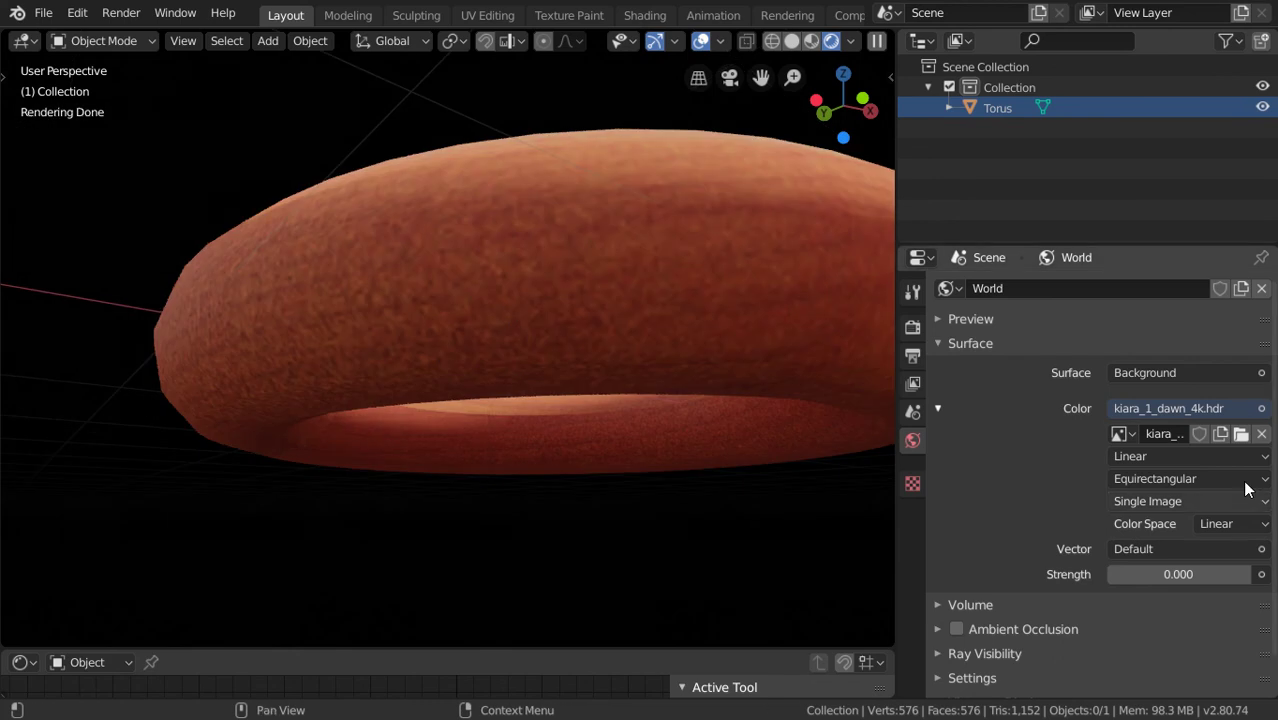
ctrl+scroll(1098, 371, down, 2)
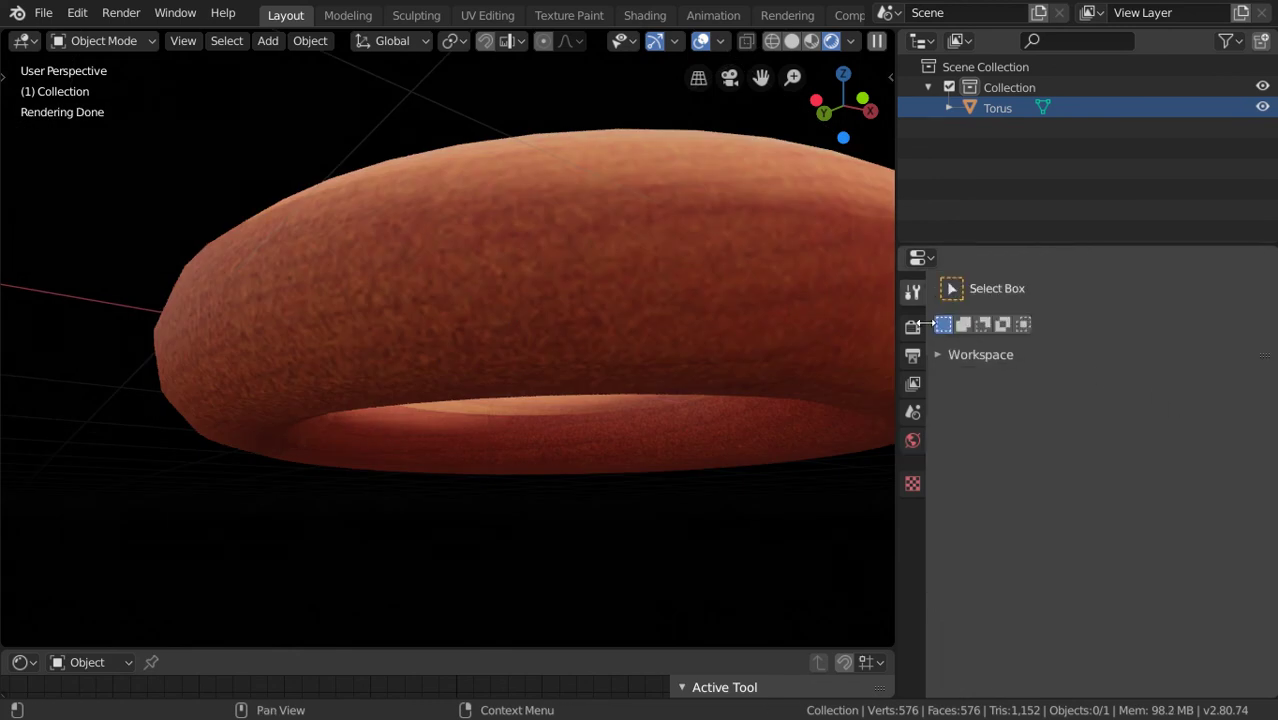
ctrl+scroll(1174, 541, down, 1)
scroll(1180, 300, up, 3)
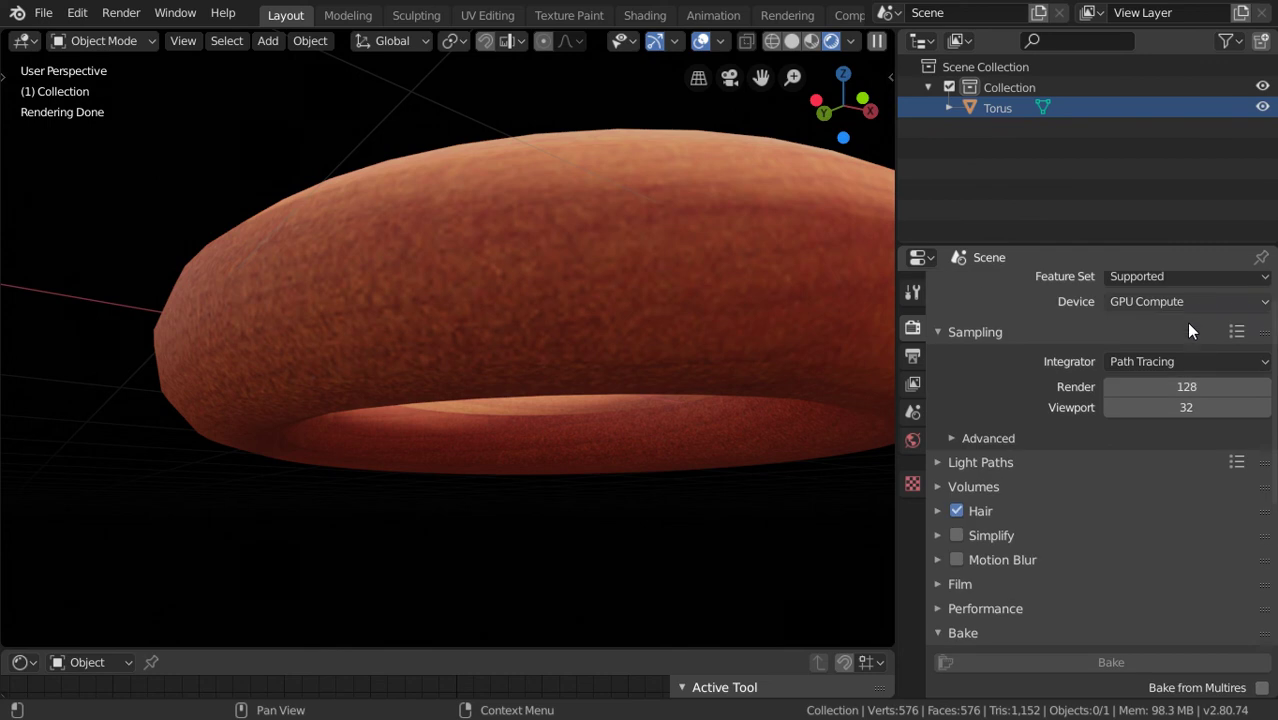